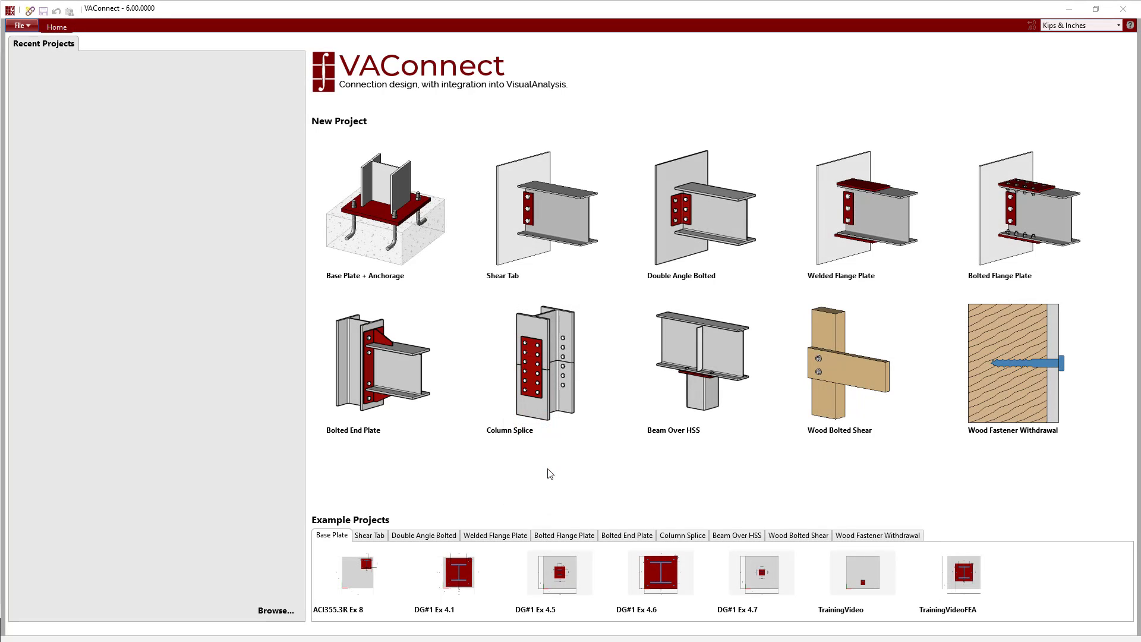
Start a new column splice and give the upper column a W12X58 shape.
click(558, 395)
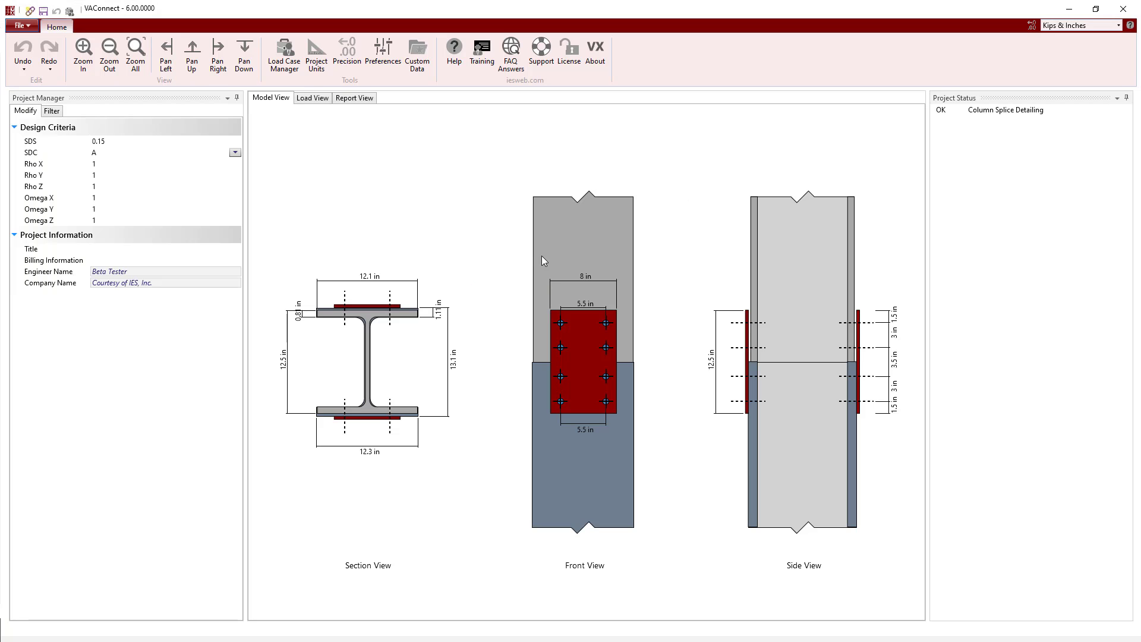
click(542, 257)
click(235, 238)
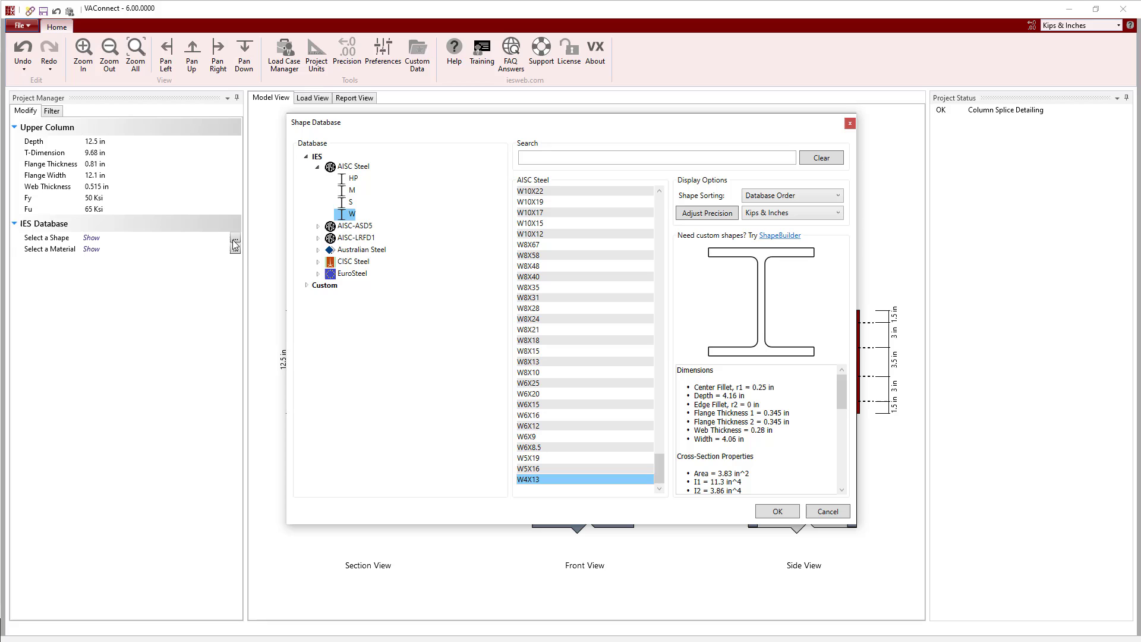
drag(654, 465, 657, 414)
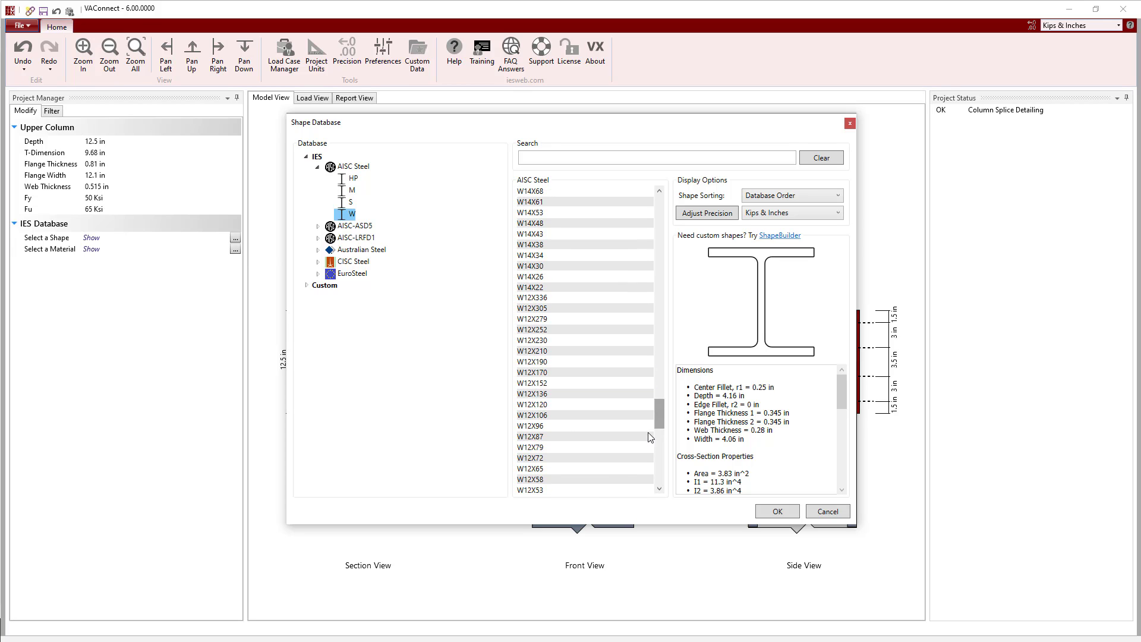
click(599, 479)
click(777, 511)
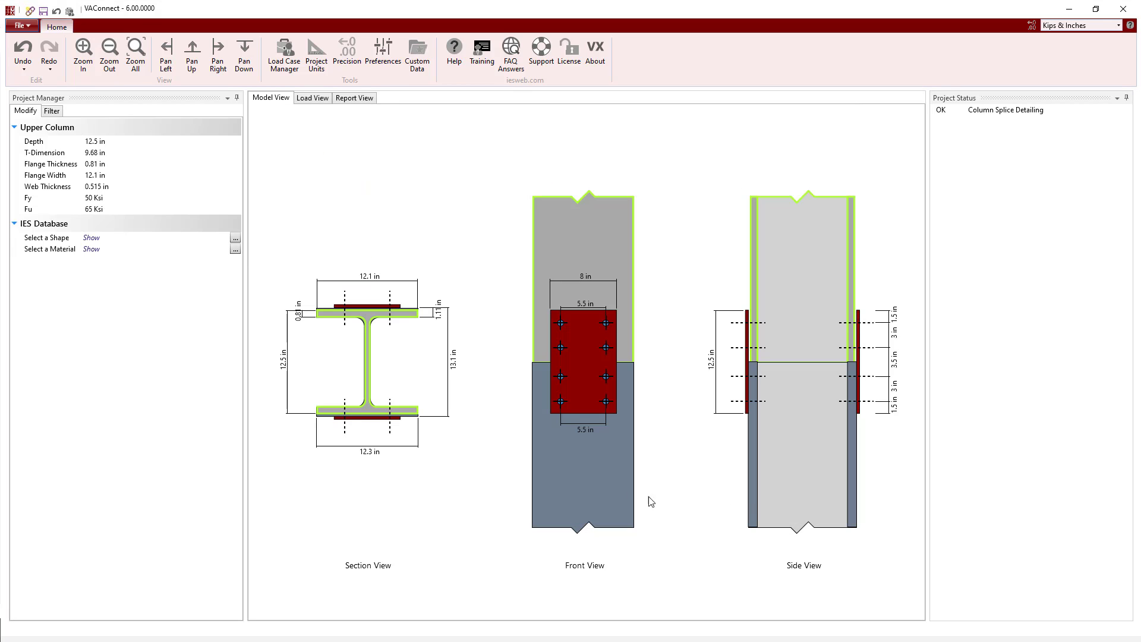
Change the lower column shape to W12X79.
click(524, 434)
click(236, 238)
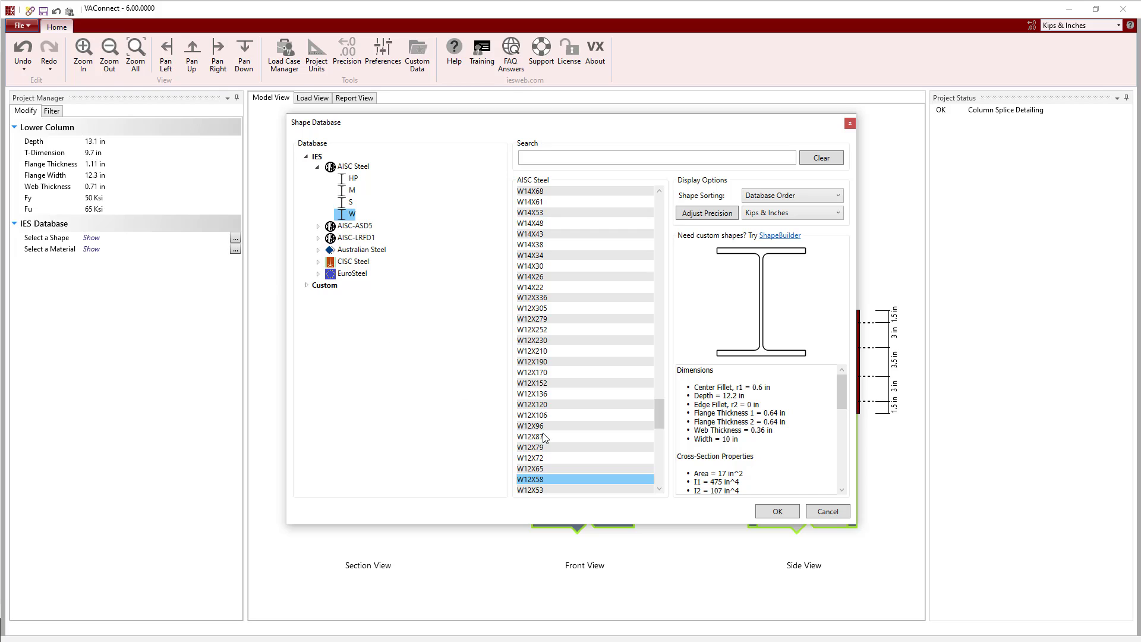
click(566, 447)
click(779, 506)
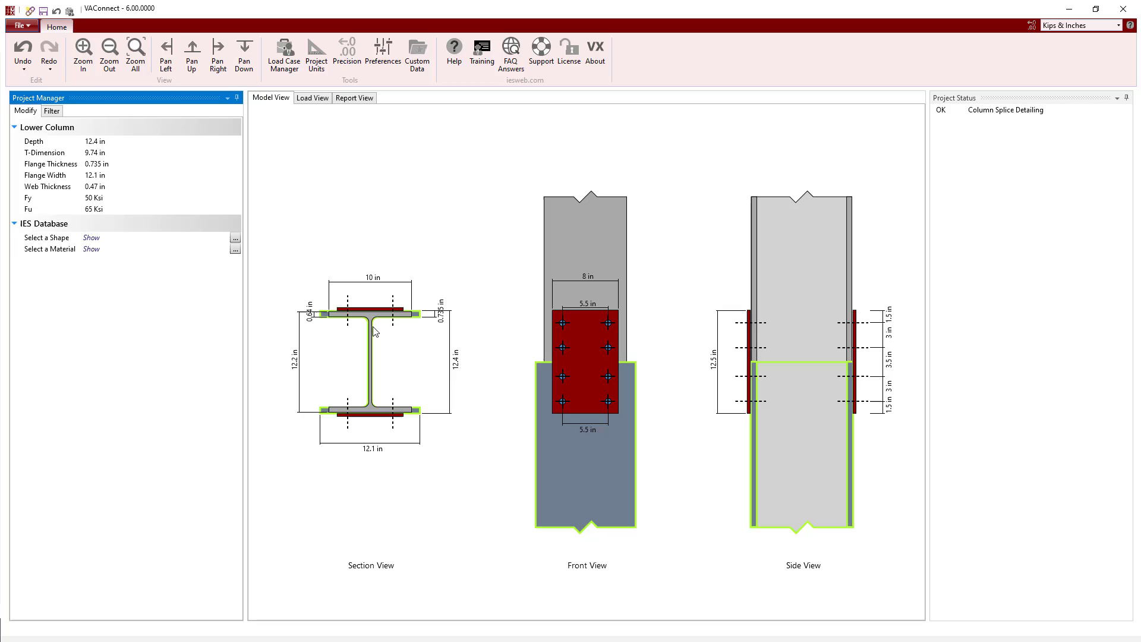
click(467, 265)
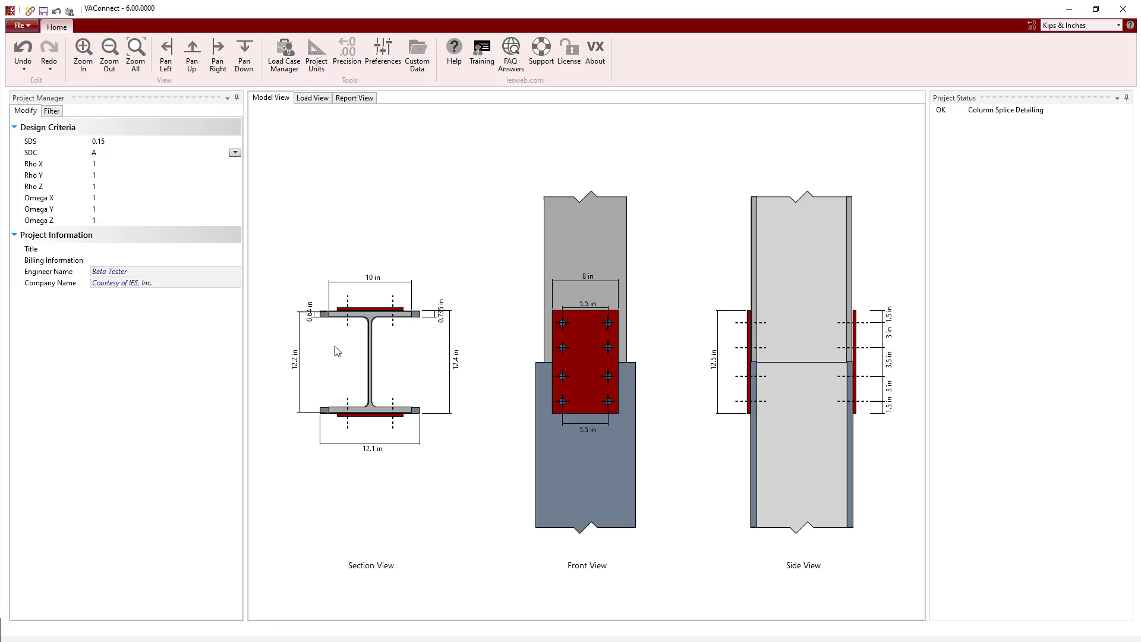
scroll(338, 352, up, 1)
scroll(338, 352, up, 4)
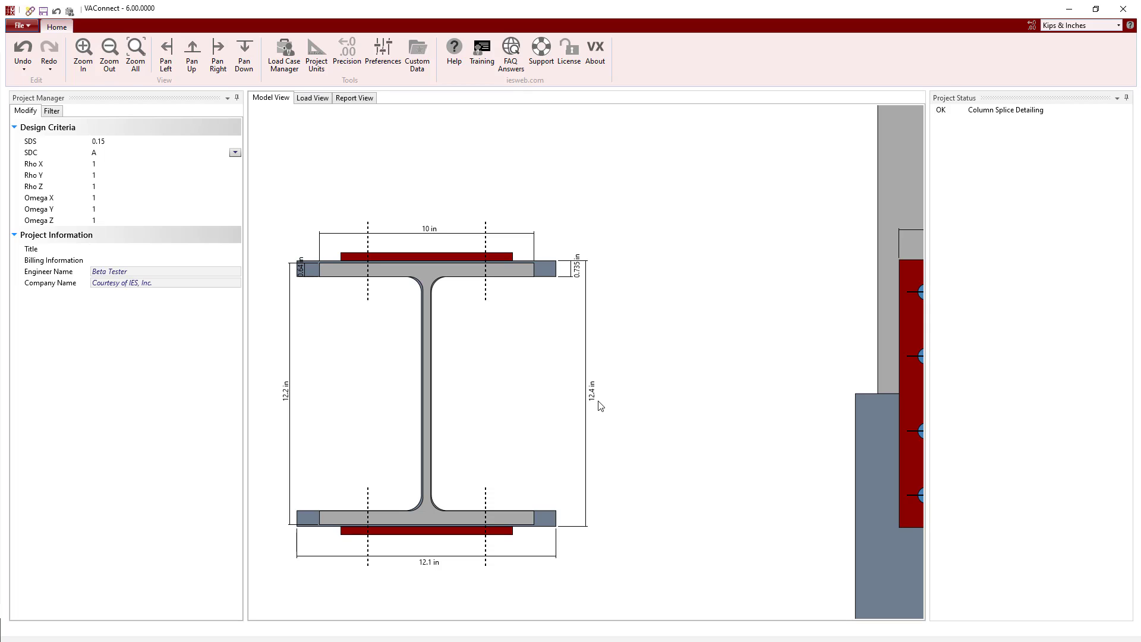
click(137, 59)
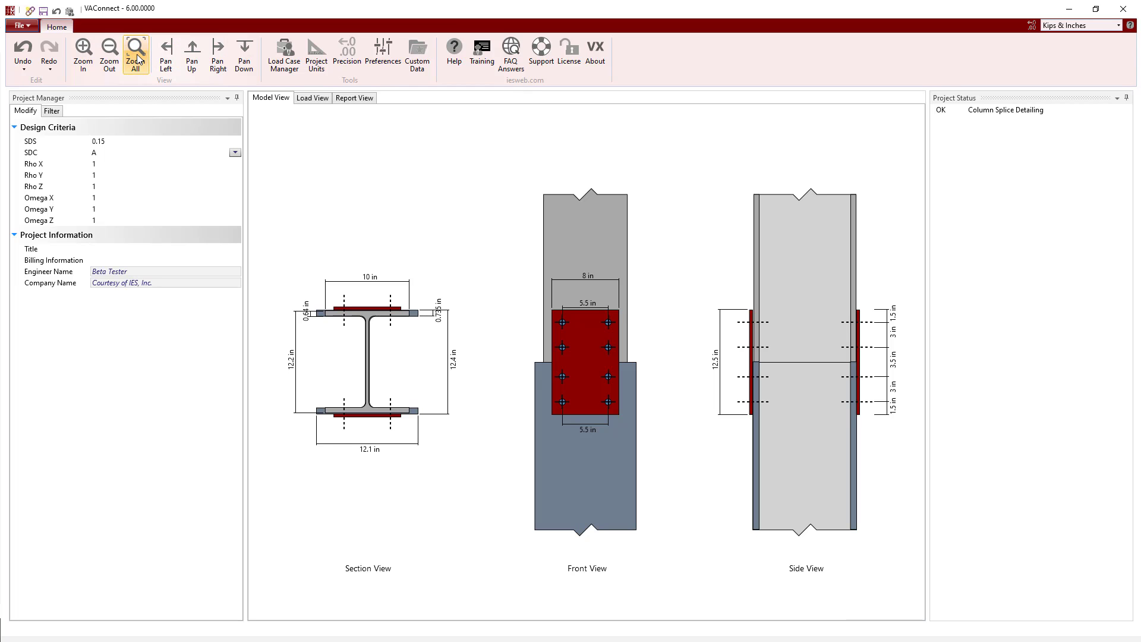
Enter a 50 K Fx and 64 K Fy reaction under the W+X+Y service case.
click(309, 100)
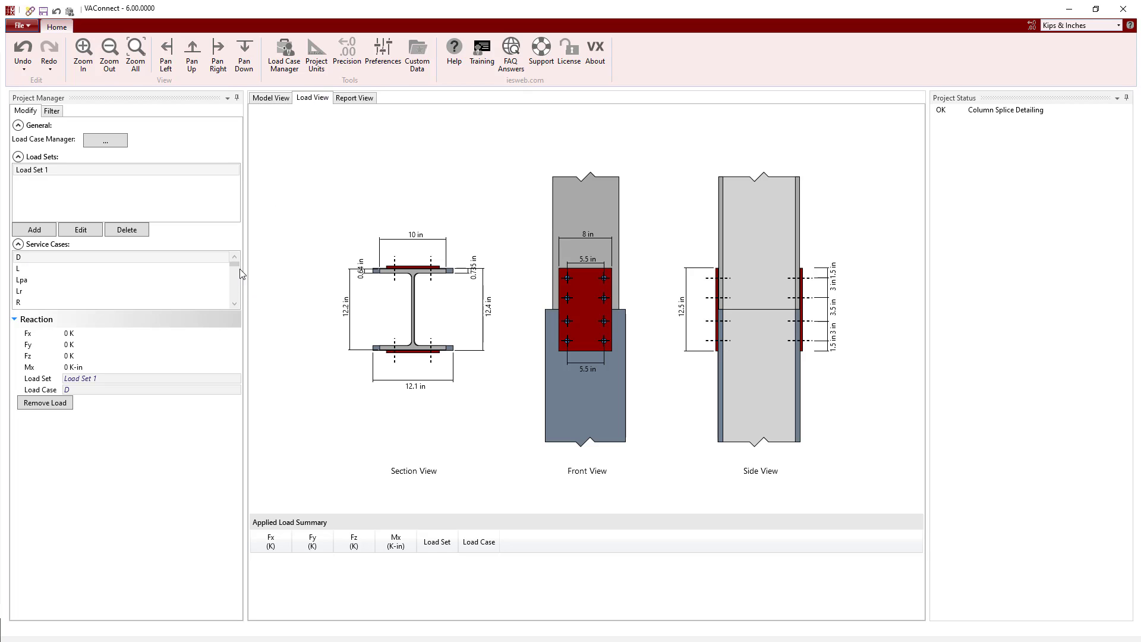
drag(236, 266, 238, 276)
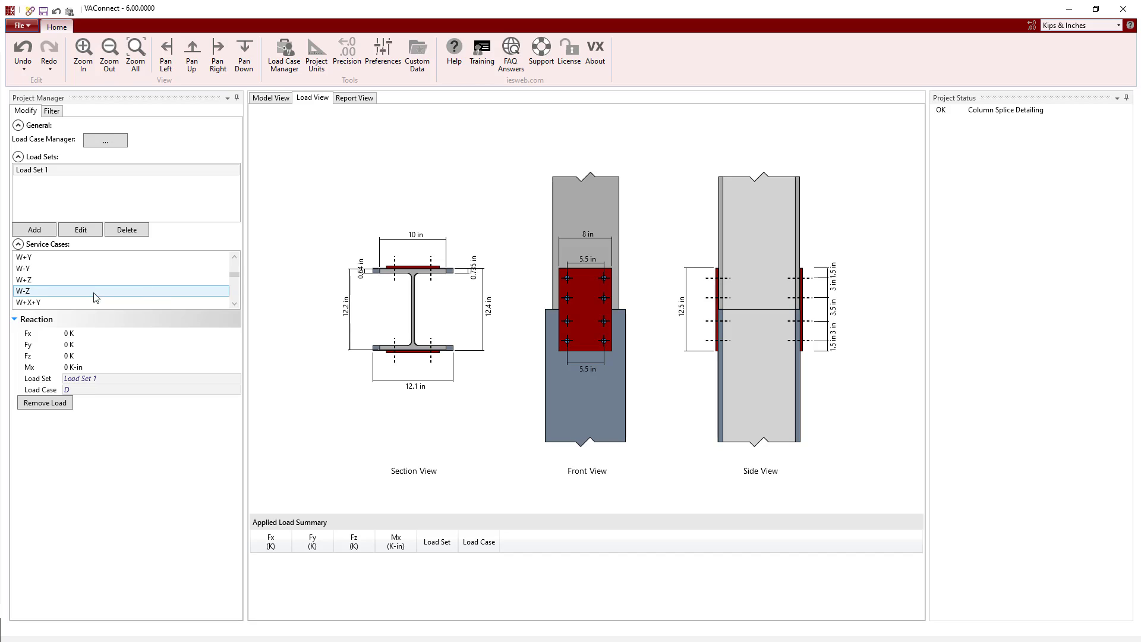
click(94, 302)
click(94, 332)
text(50)
key(Tab)
text(64)
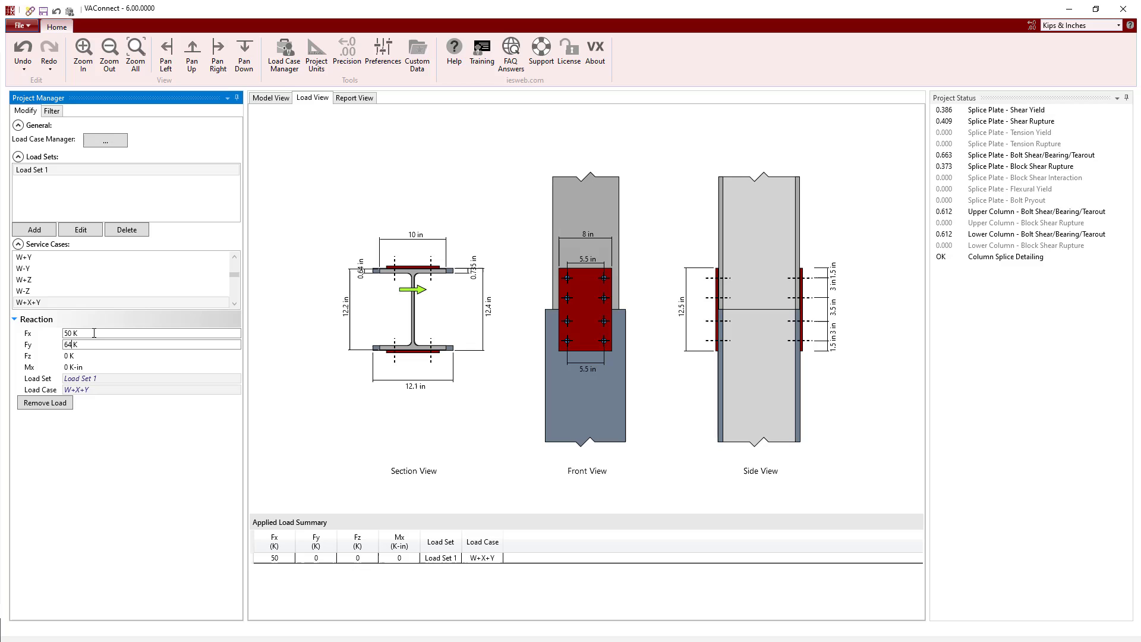
key(Return)
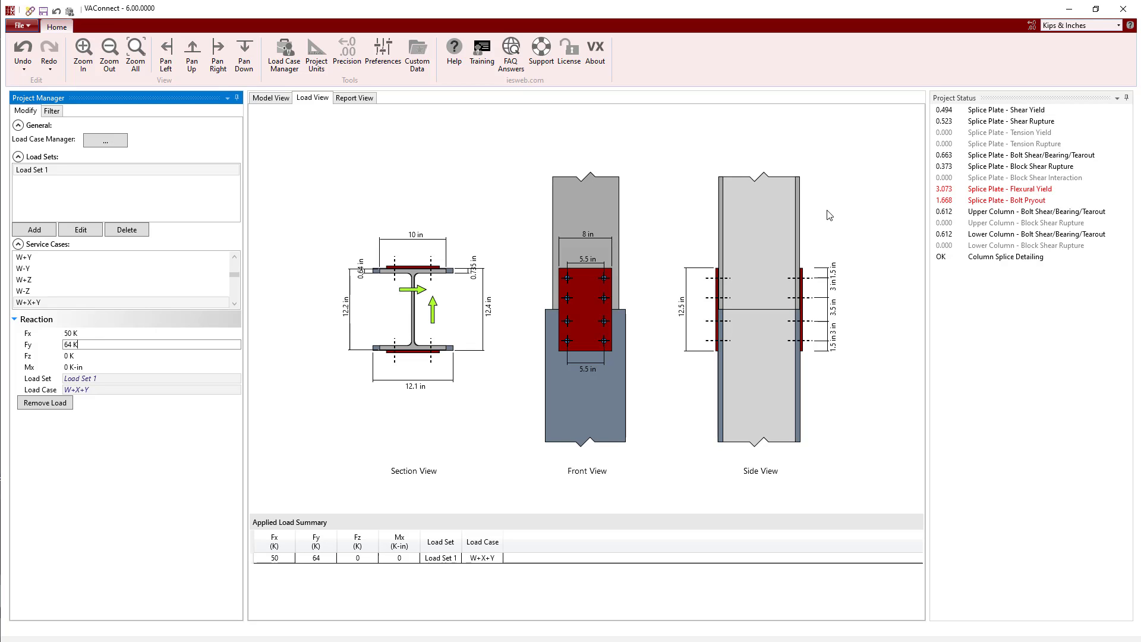
click(997, 121)
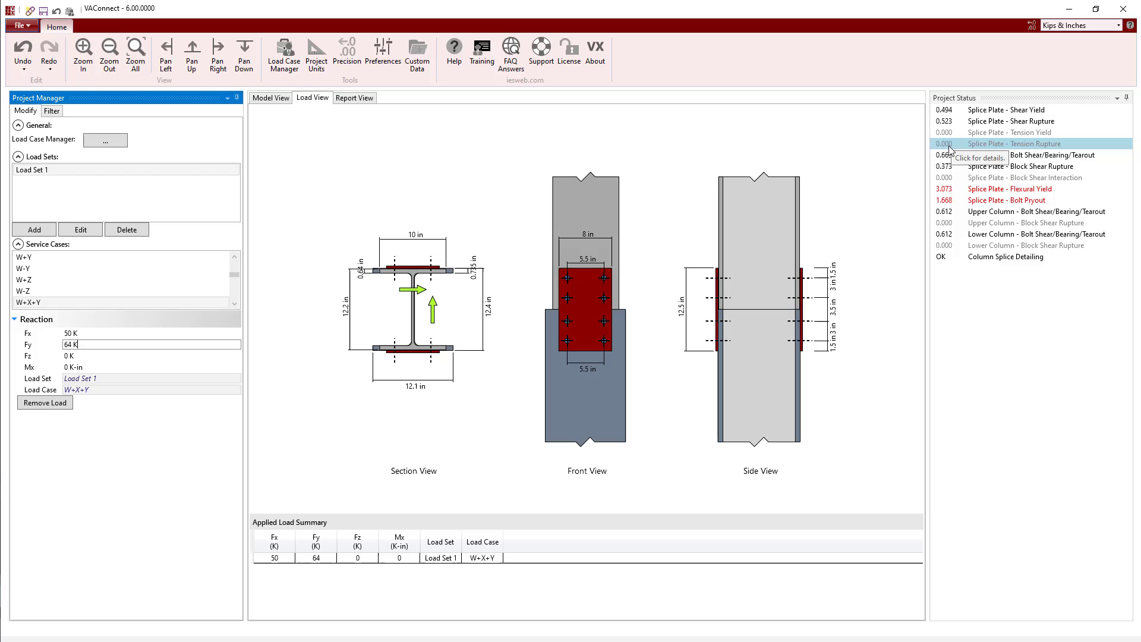
drag(240, 275, 236, 250)
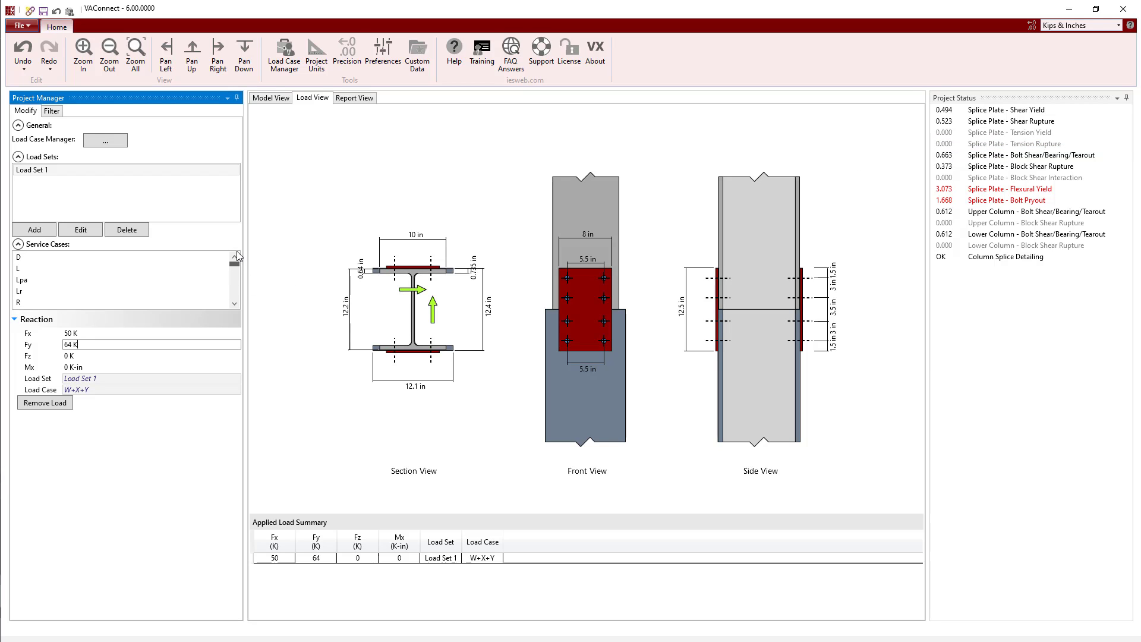
Give the D service case a -75 K Fz dead load.
click(164, 261)
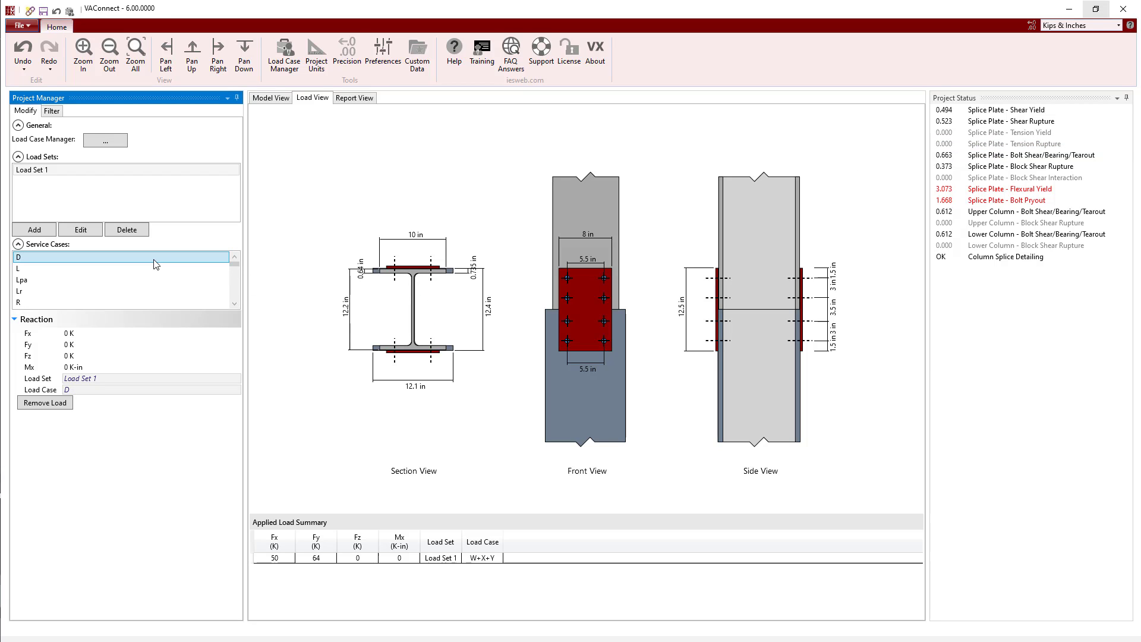
click(131, 356)
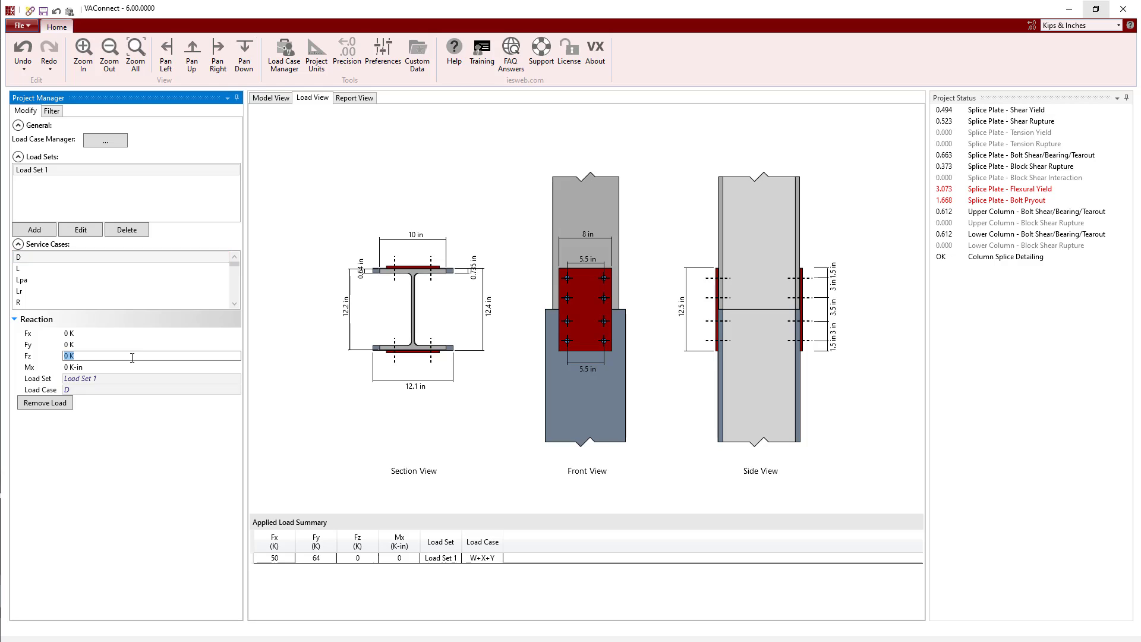
text(-75)
key(Return)
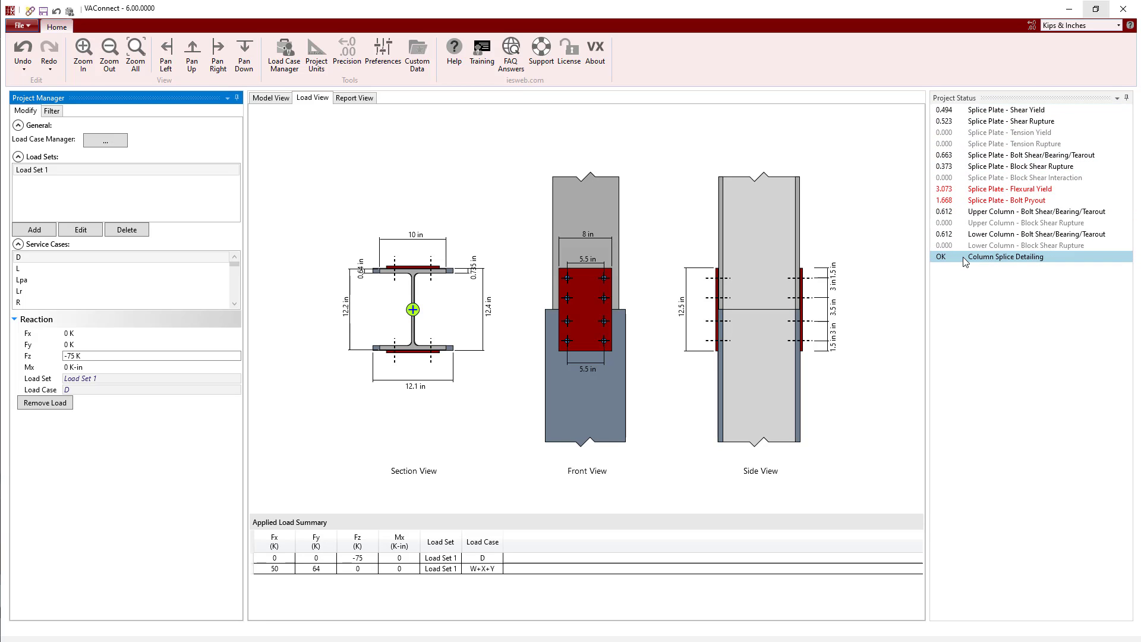
click(236, 280)
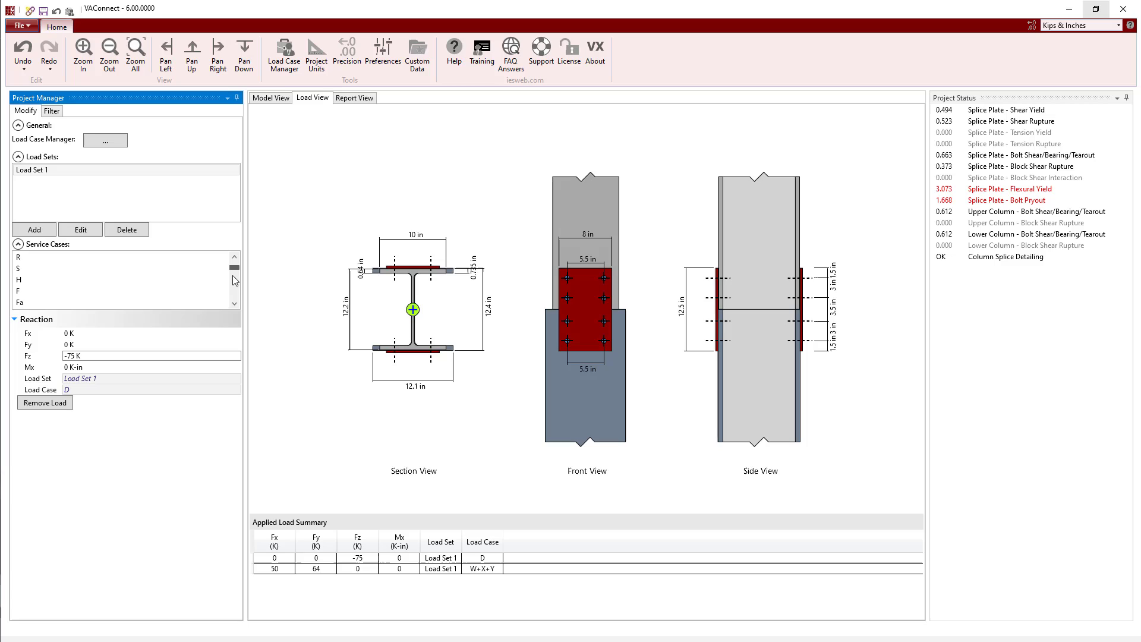
click(235, 281)
Set the W+X+Y Mx moment to 300 K-in, then raise it to 600 K-in.
click(123, 301)
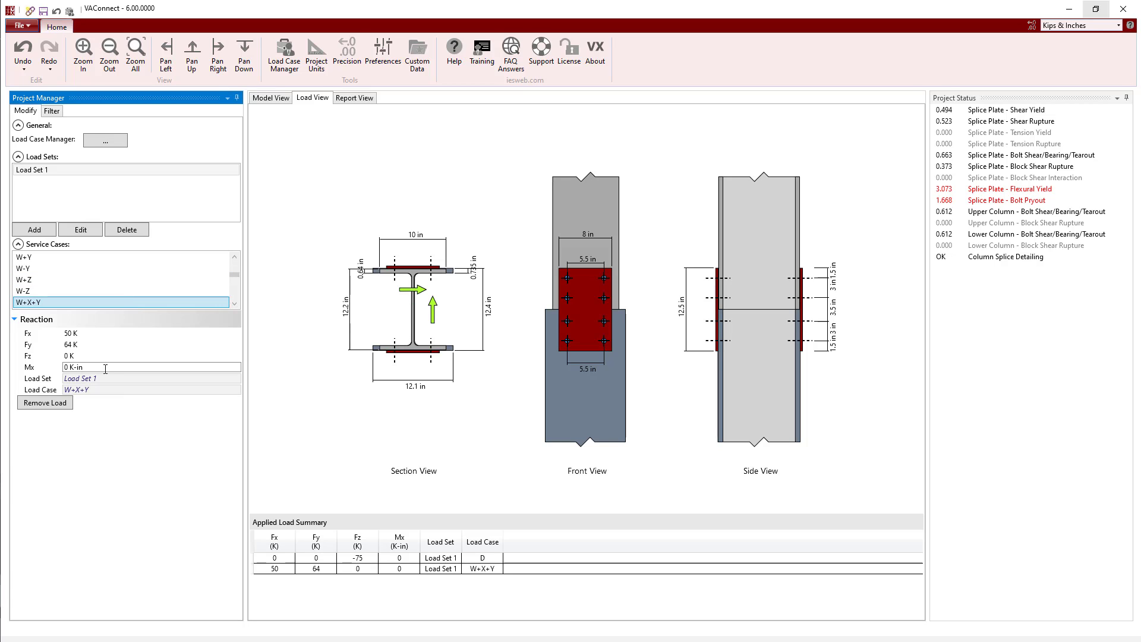
click(105, 368)
text(300)
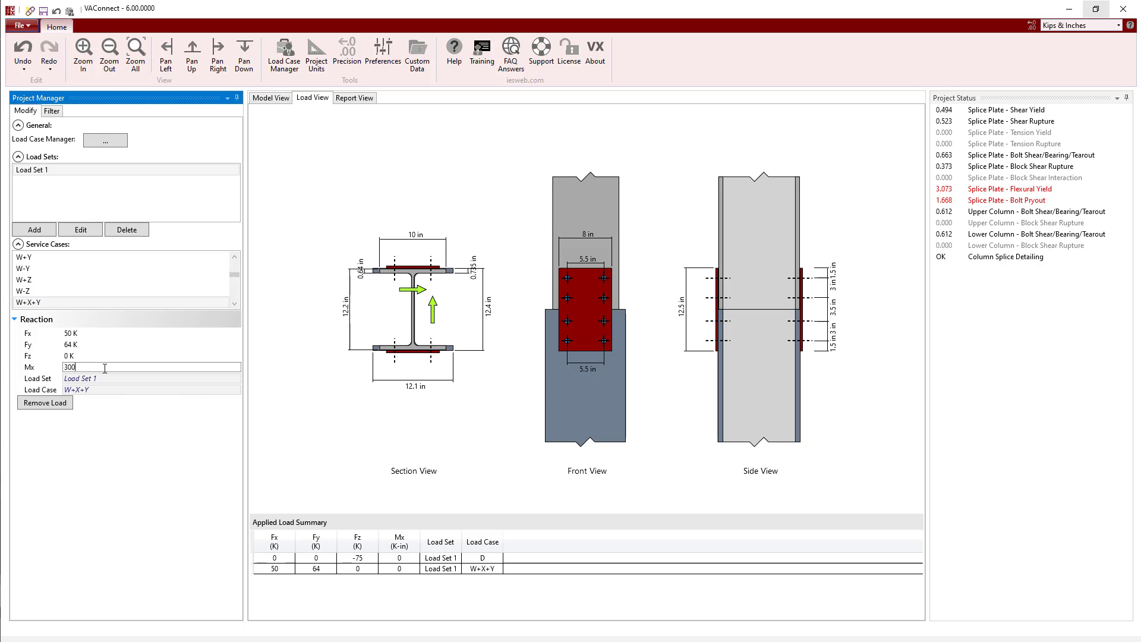
key(Return)
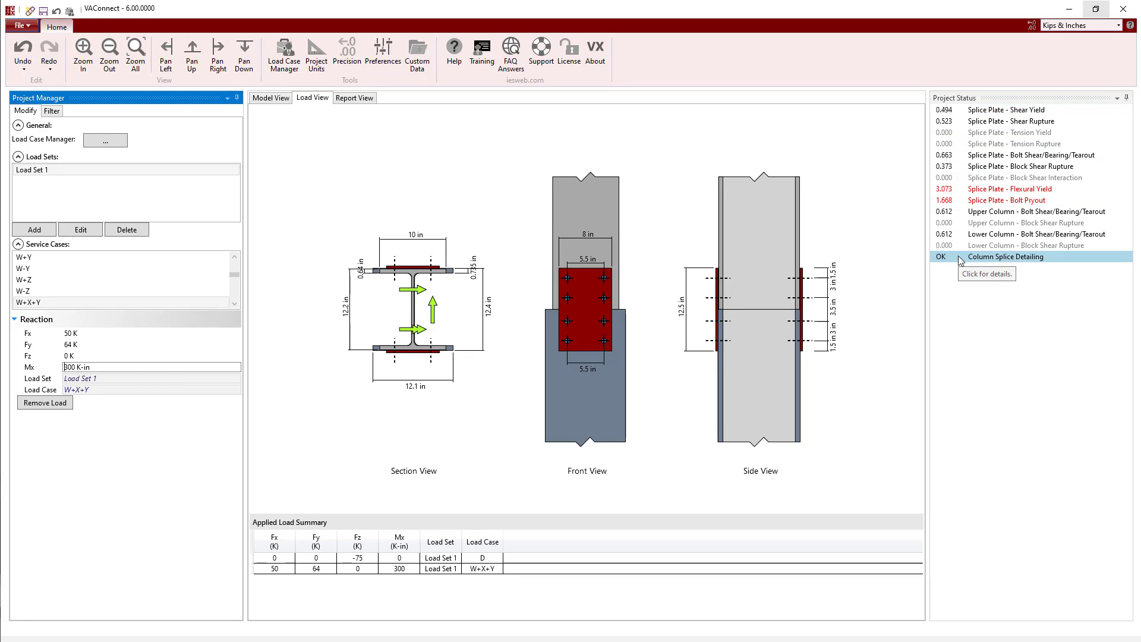
click(73, 369)
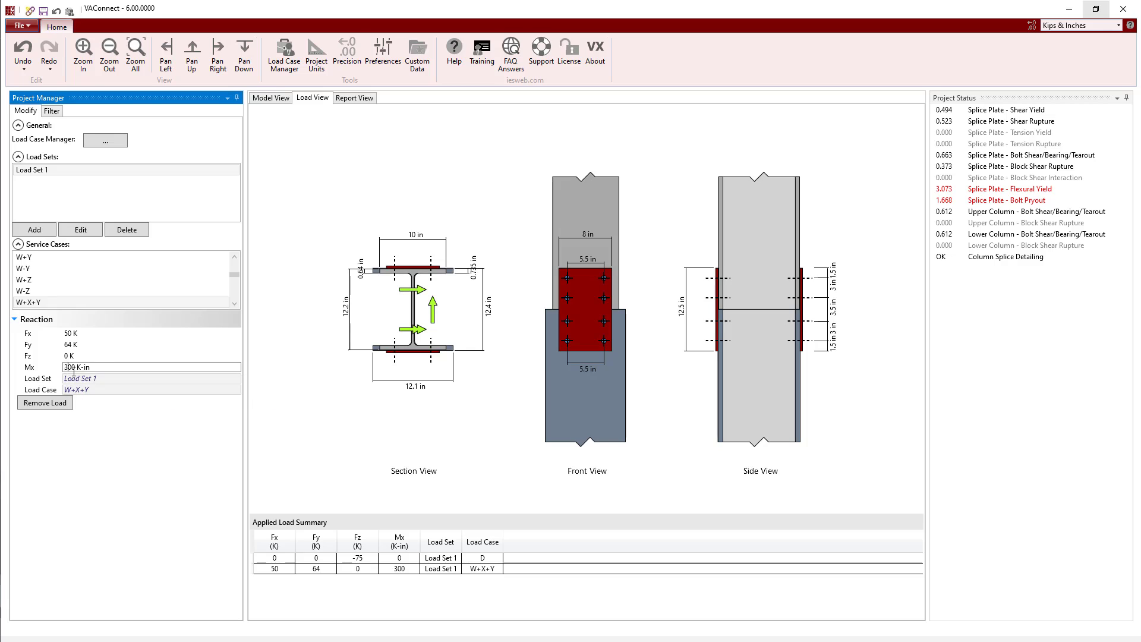
key(BackSpace)
key(BackSpace)
key(BackSpace)
text(600)
key(Return)
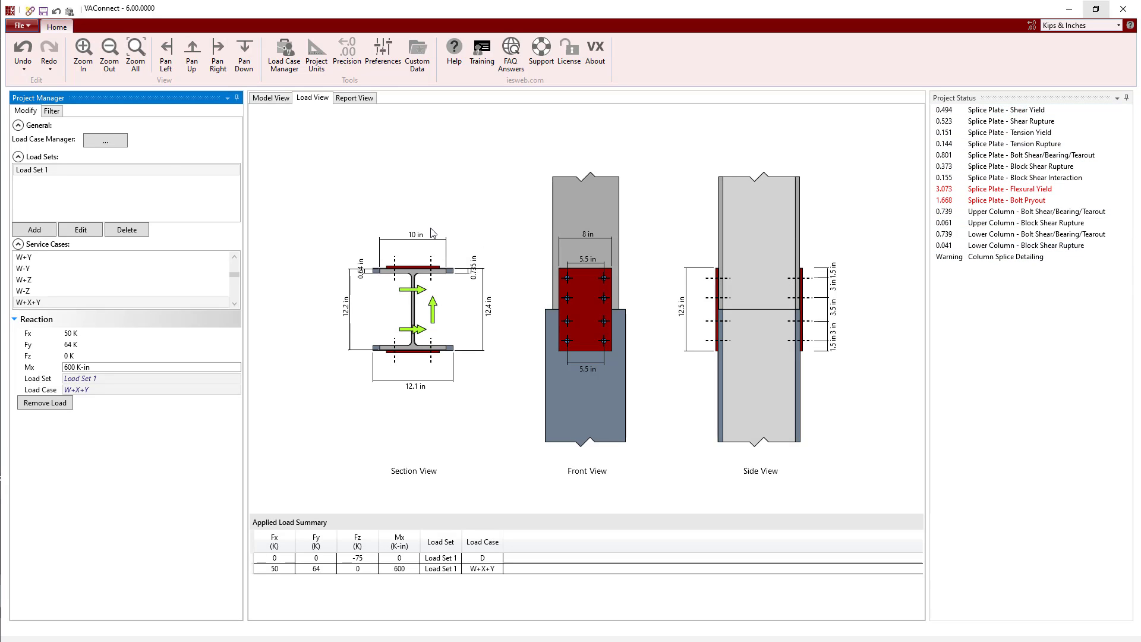
click(107, 142)
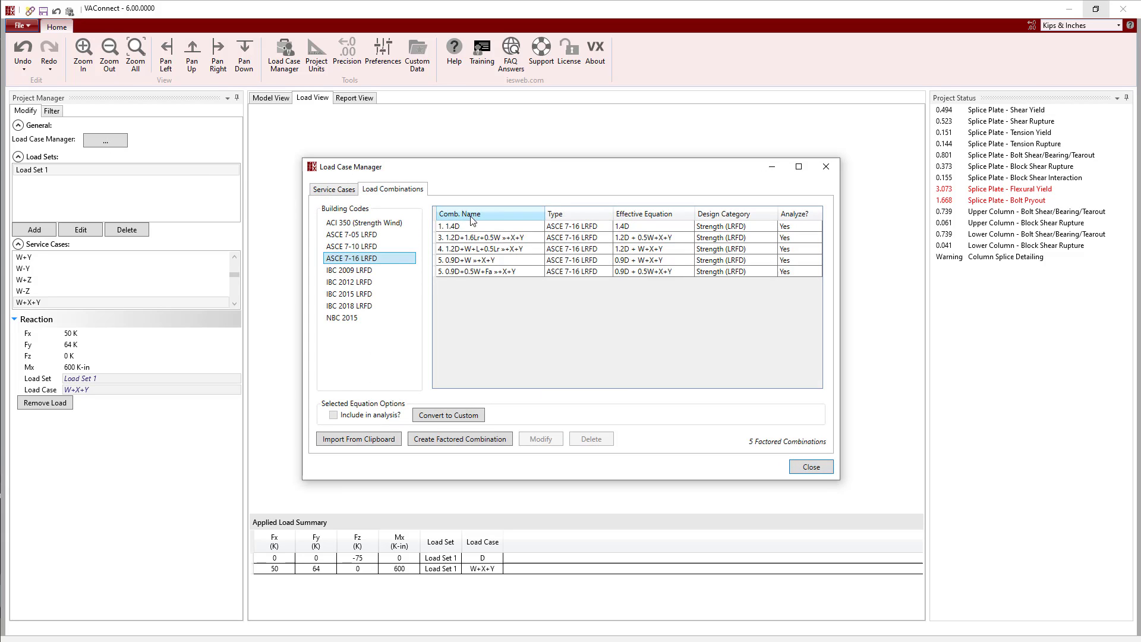
Close the Load Case Manager and return to the Model View drawings.
click(819, 467)
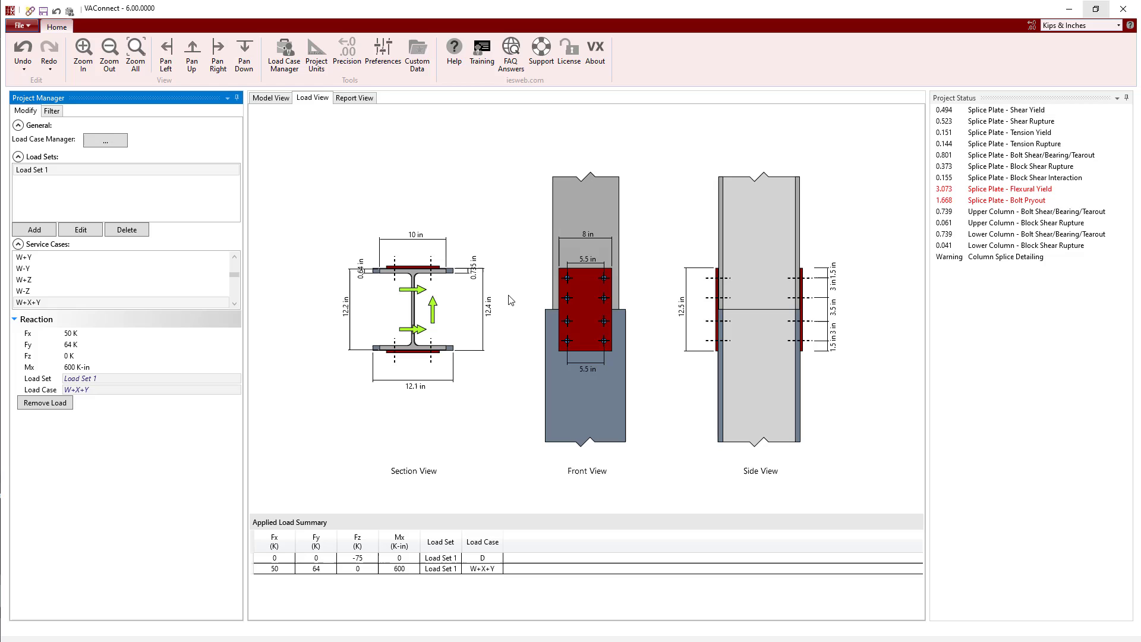
click(271, 98)
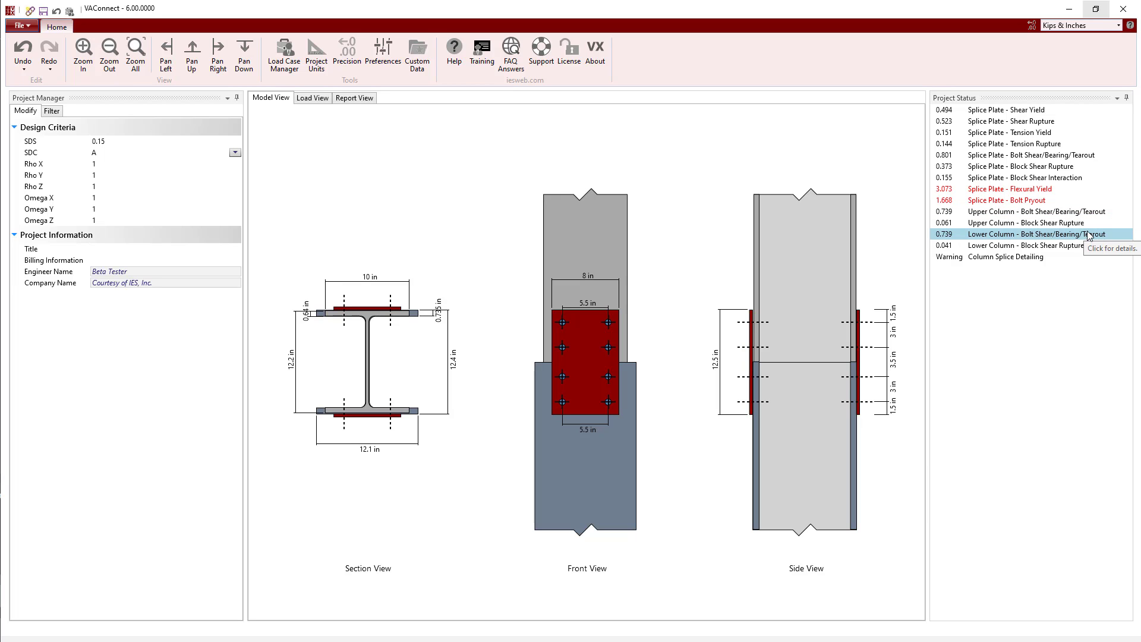
Open the Splice Plate Bolt Shear/Bearing/Tearout report, showing unity 0.801.
click(957, 155)
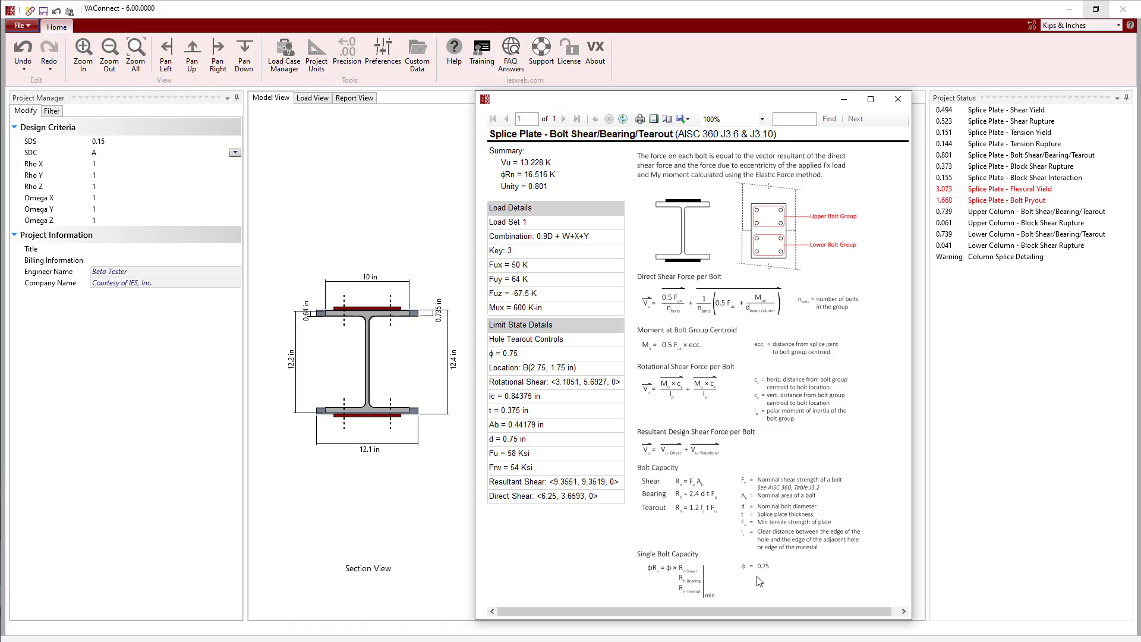
View and close the Block Shear Rupture, Block Shear Interaction and Lower Column Block Shear reports.
click(898, 99)
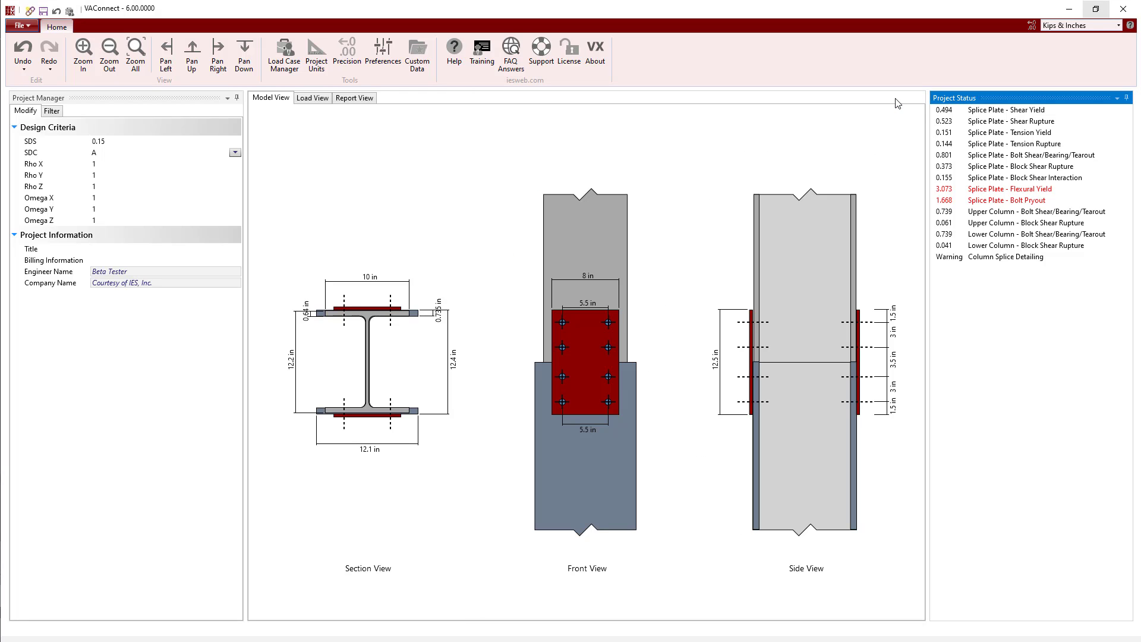
double_click(1021, 168)
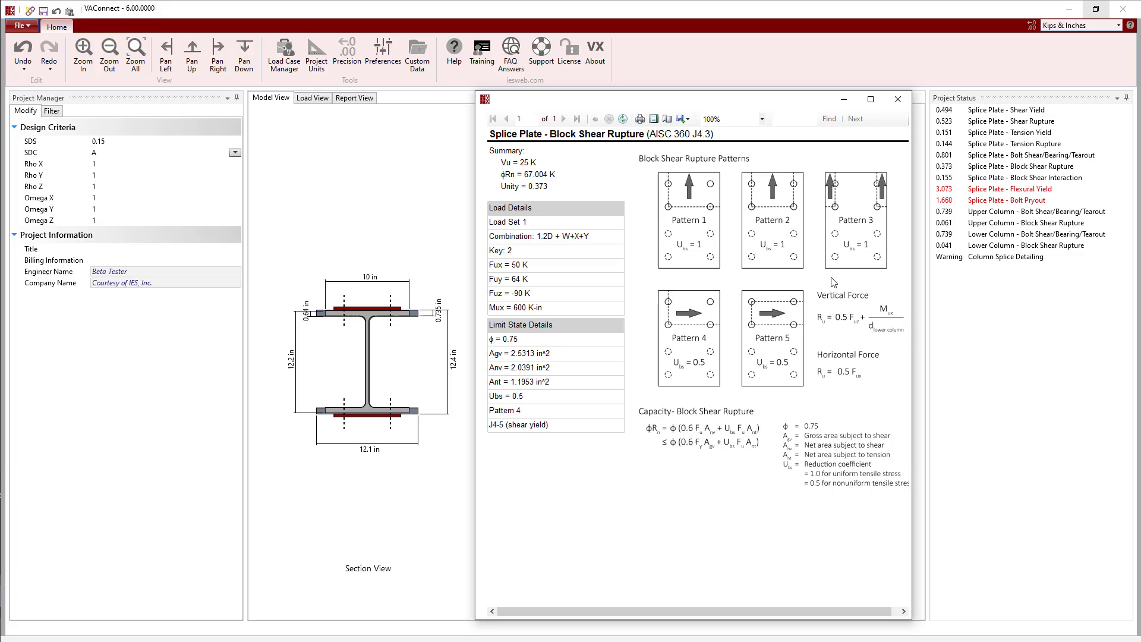
click(898, 100)
click(1006, 178)
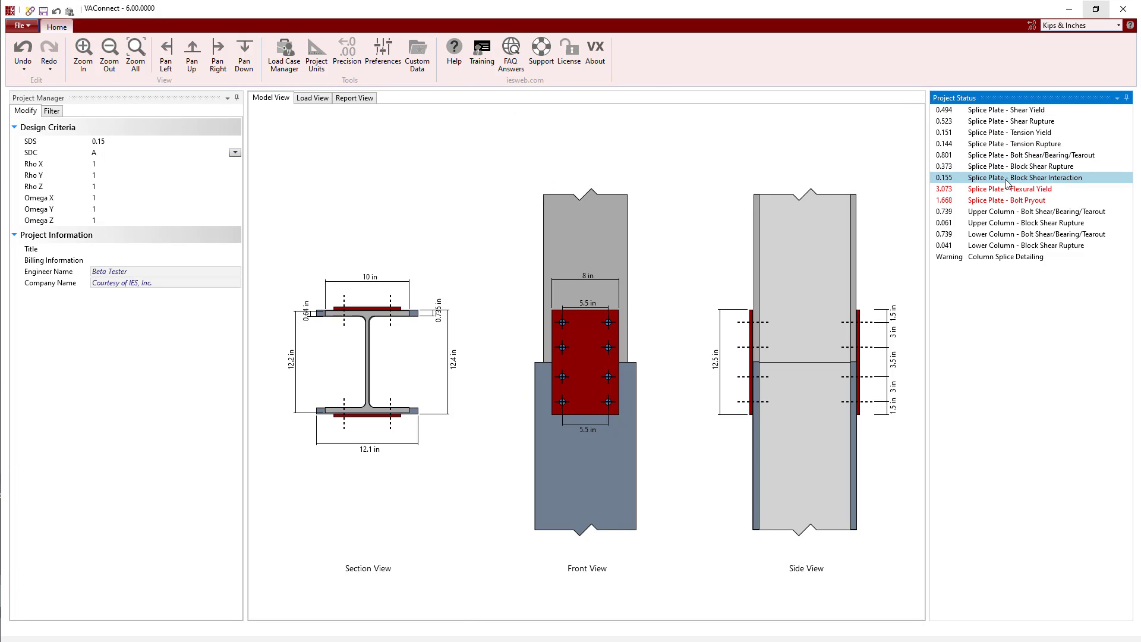
double_click(1006, 177)
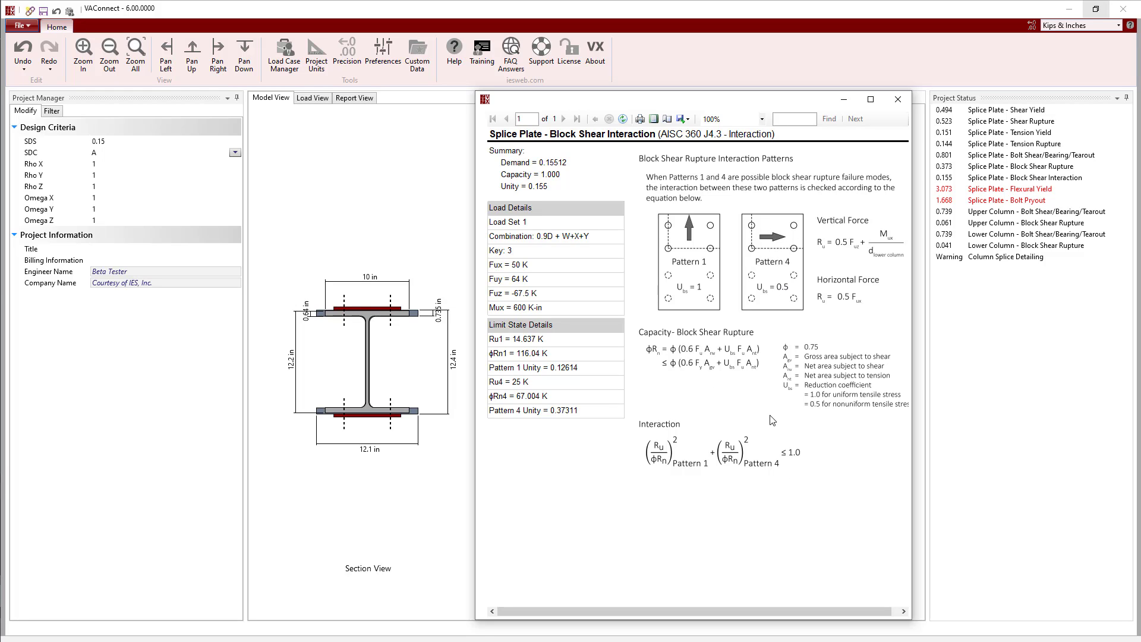
click(898, 99)
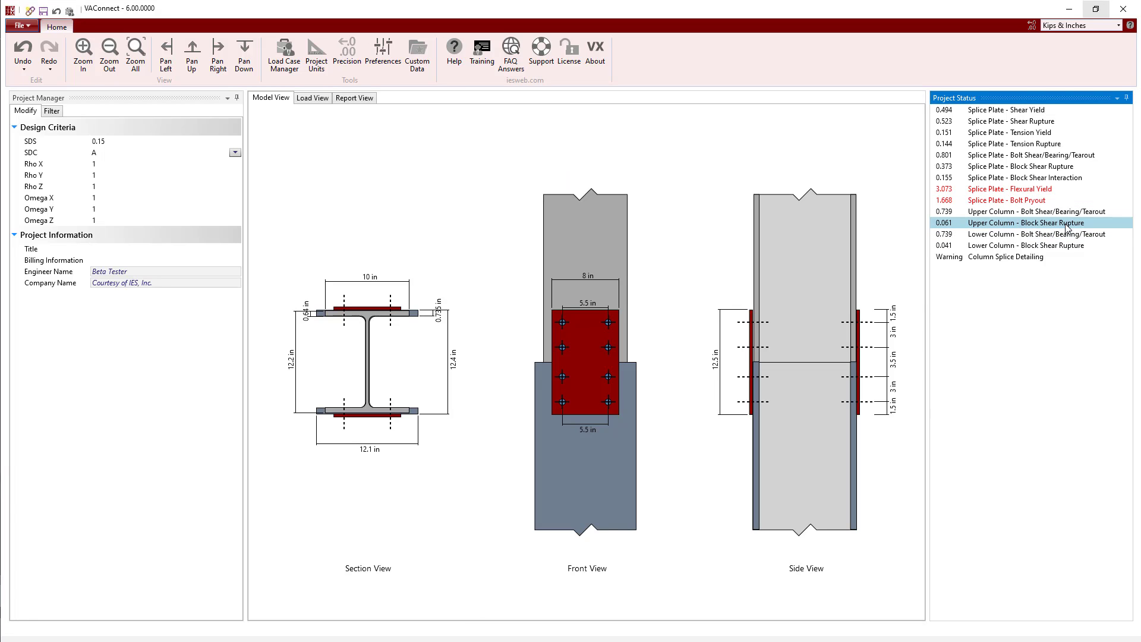
click(1065, 249)
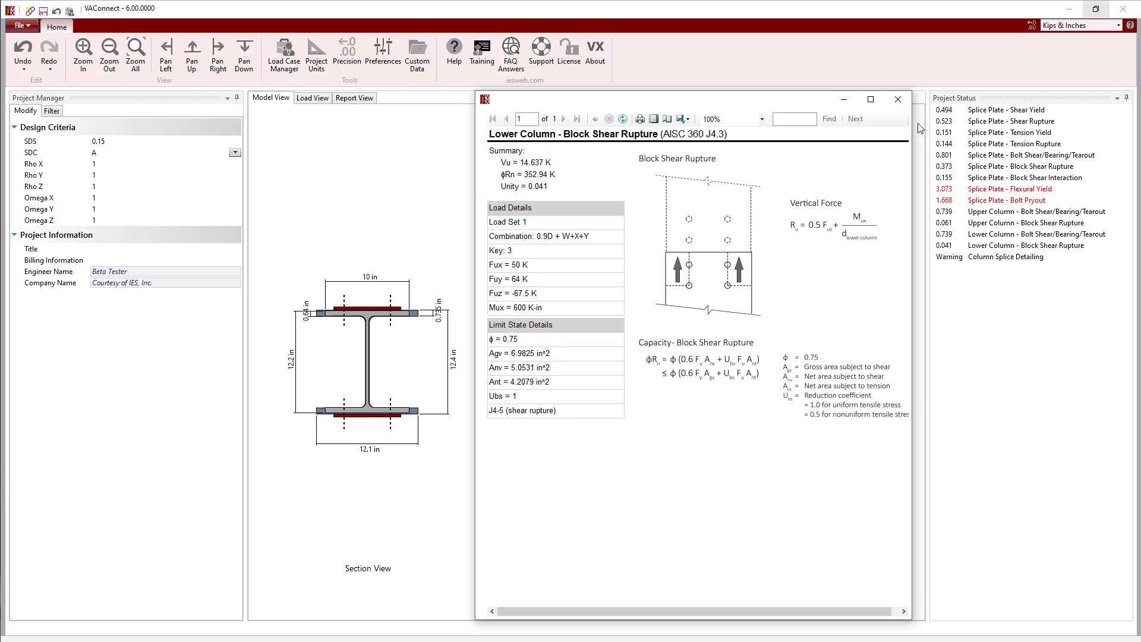
click(898, 99)
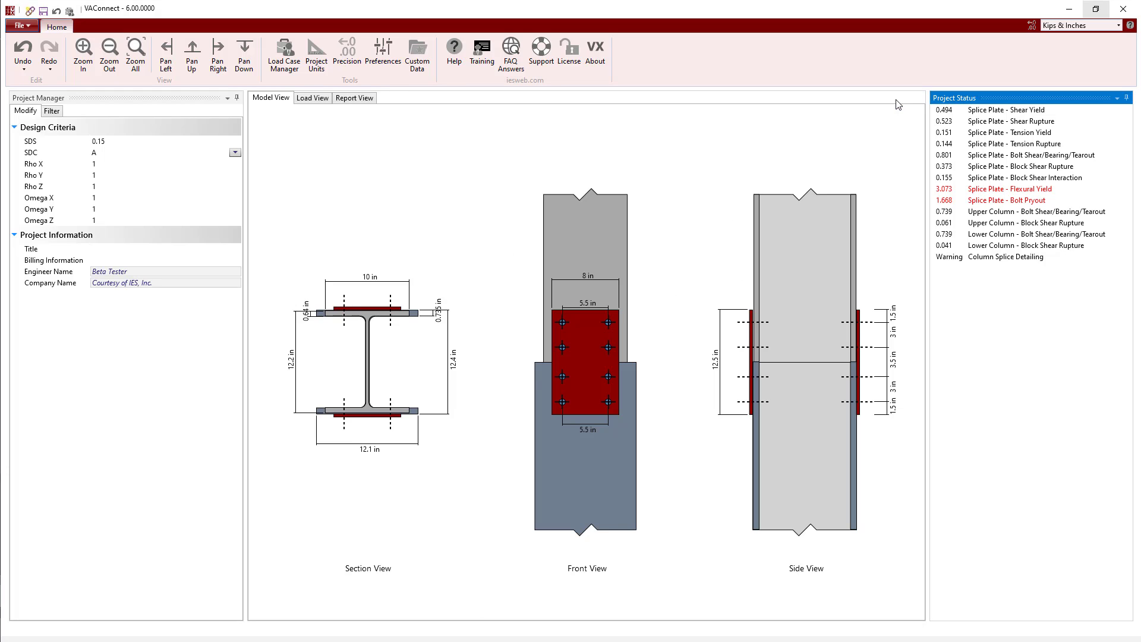
double_click(961, 189)
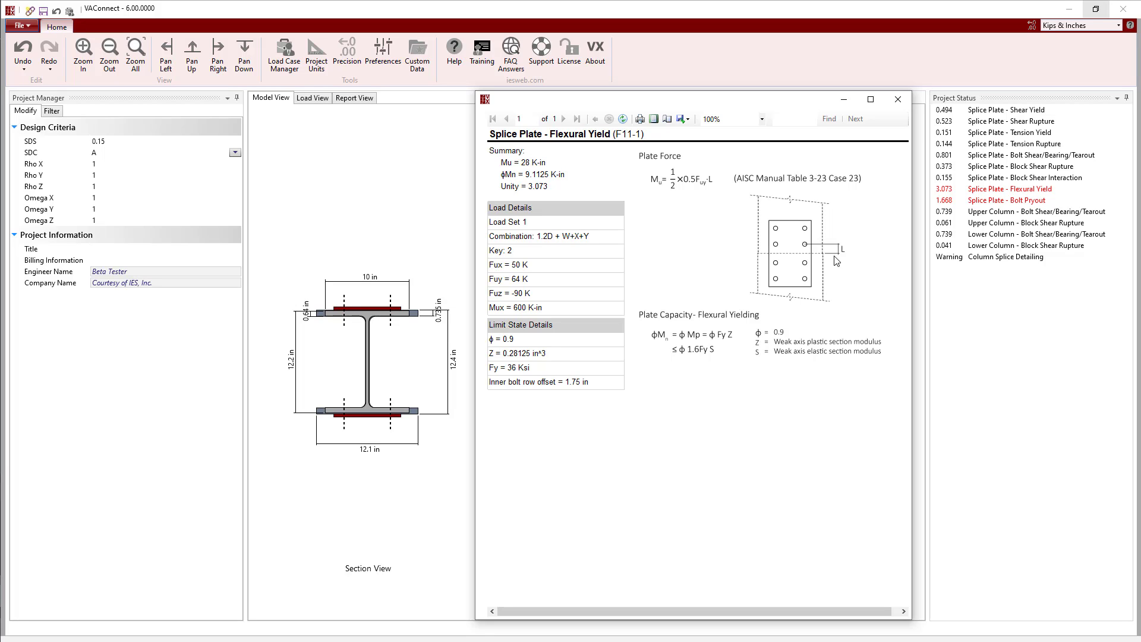
click(899, 102)
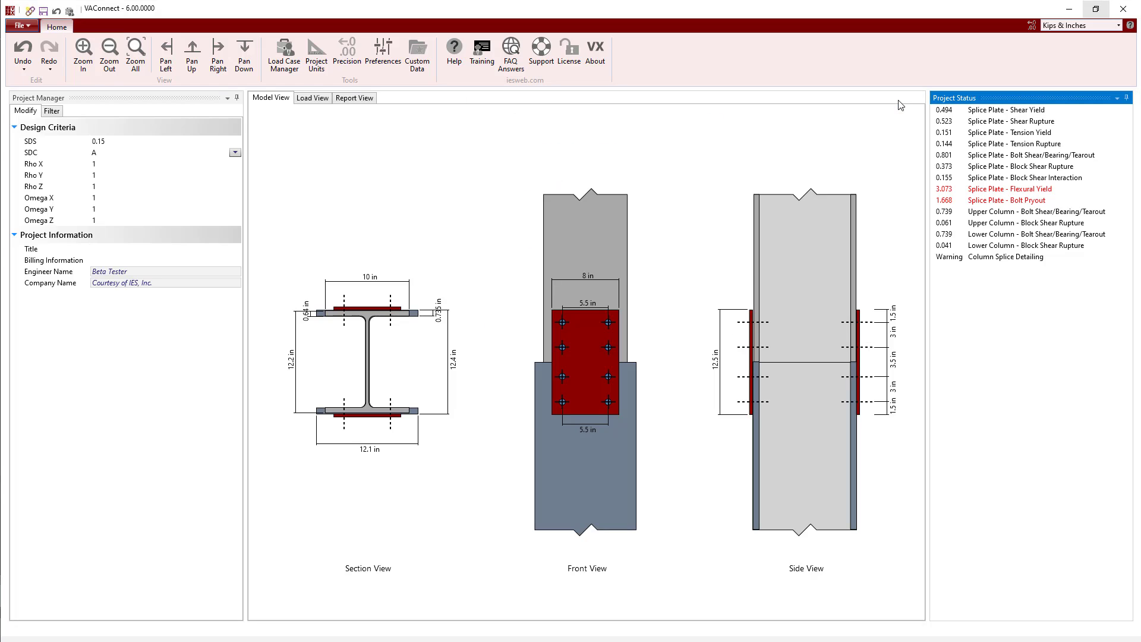
Make the flange plates 10 in wide and 0.5 in thick, then open the material database.
click(594, 339)
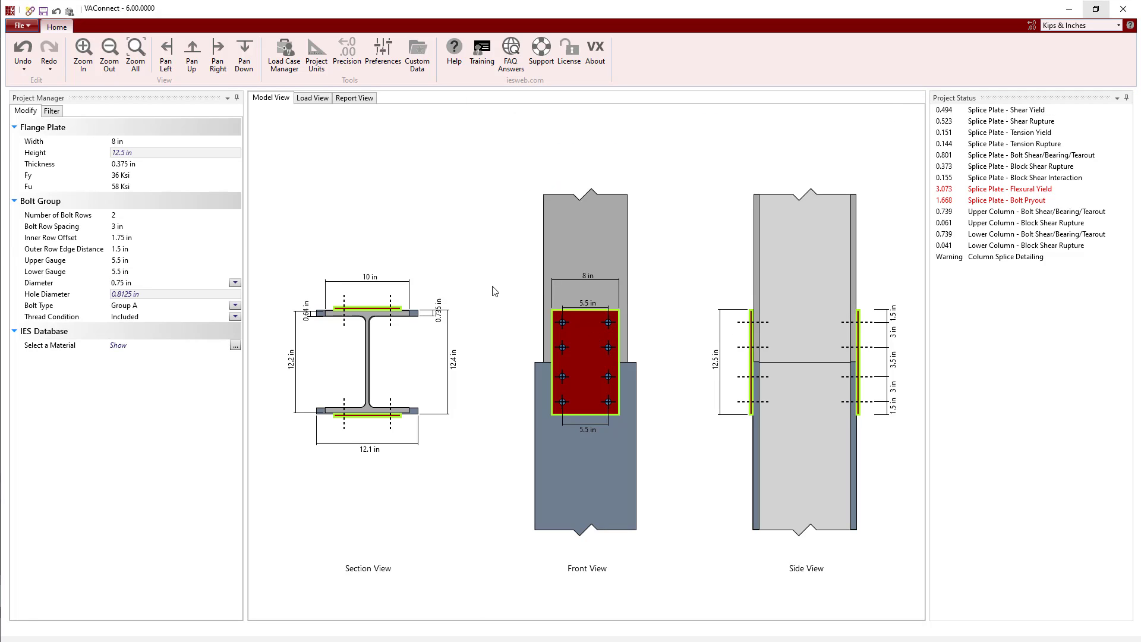
click(192, 143)
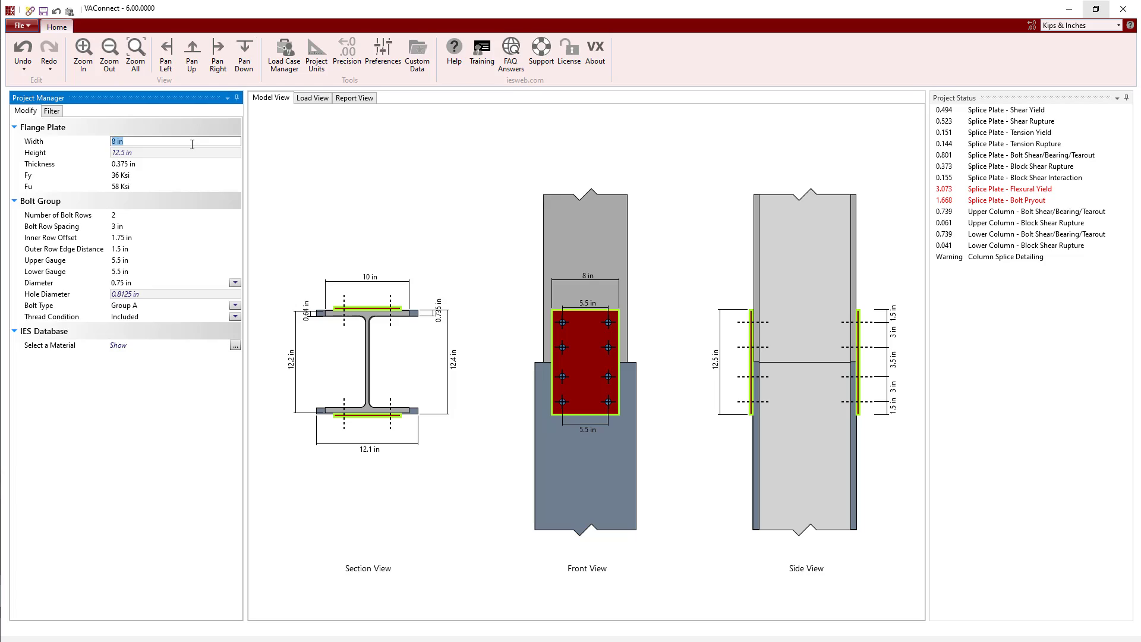
text(10)
key(Return)
click(191, 165)
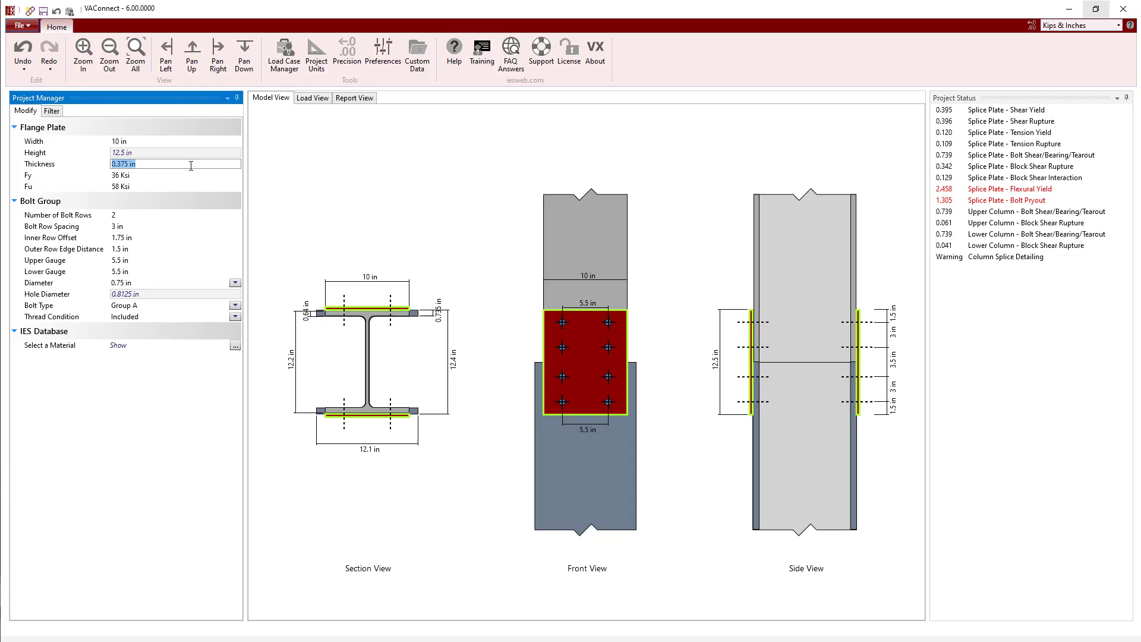
text(0.5)
key(Return)
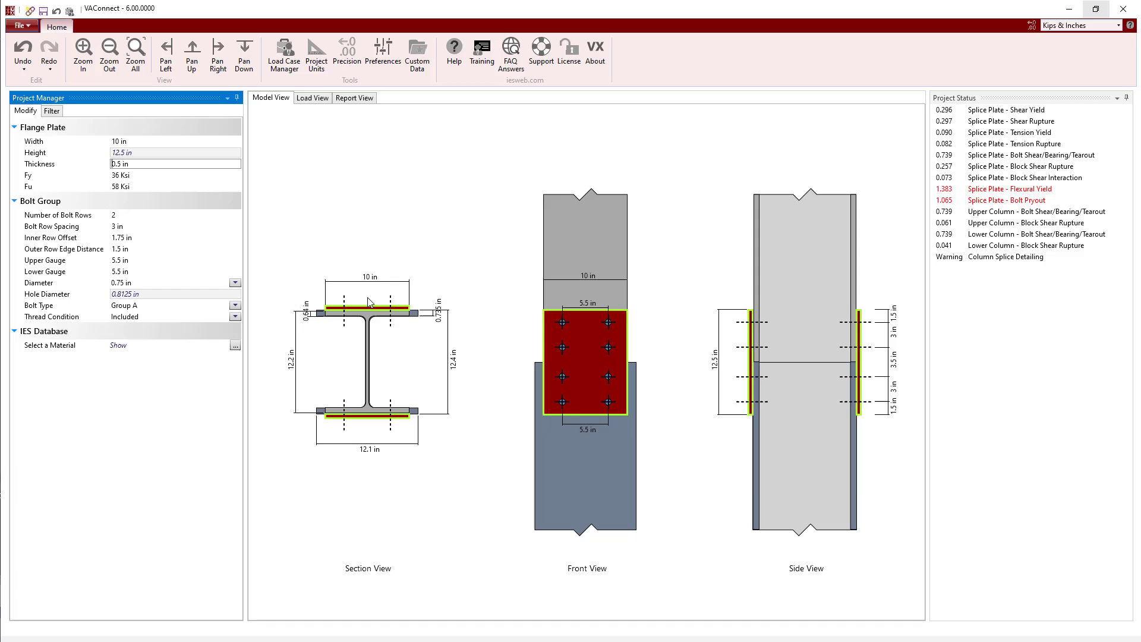
click(235, 346)
drag(845, 278, 856, 373)
Assign ASTM A572 Grade 50 steel to the flange plates.
click(569, 342)
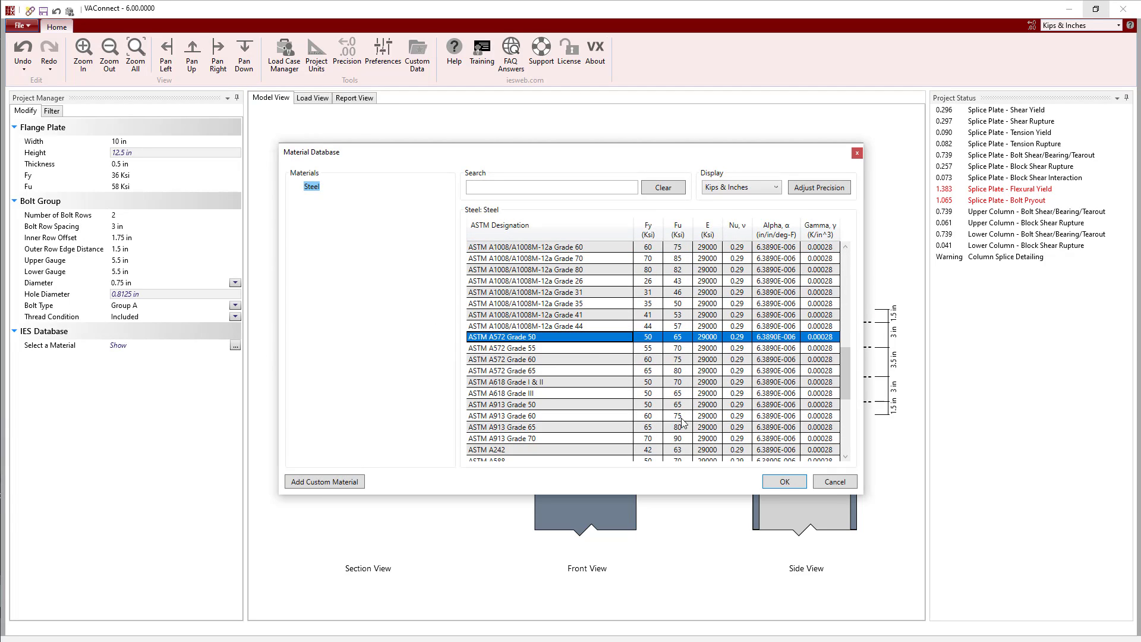
click(782, 482)
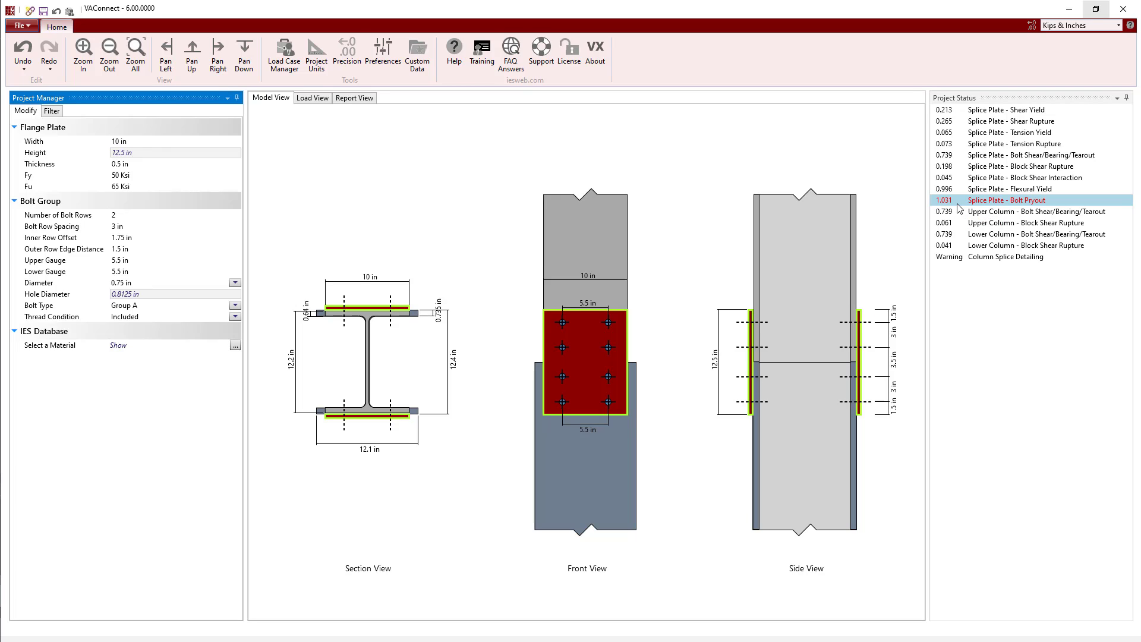
click(961, 206)
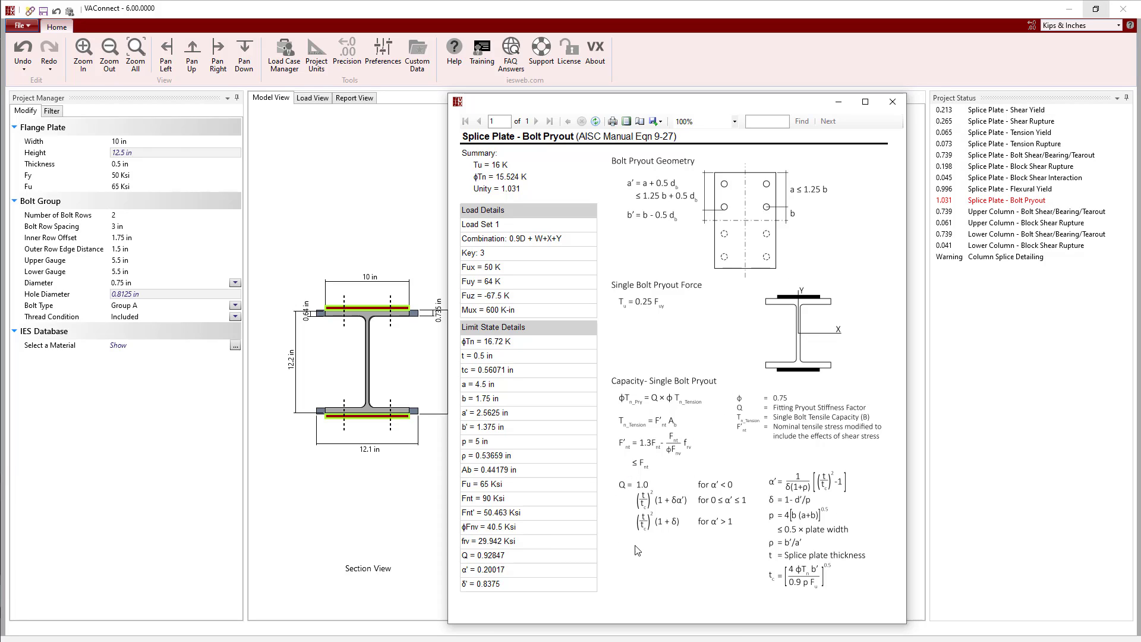
click(893, 101)
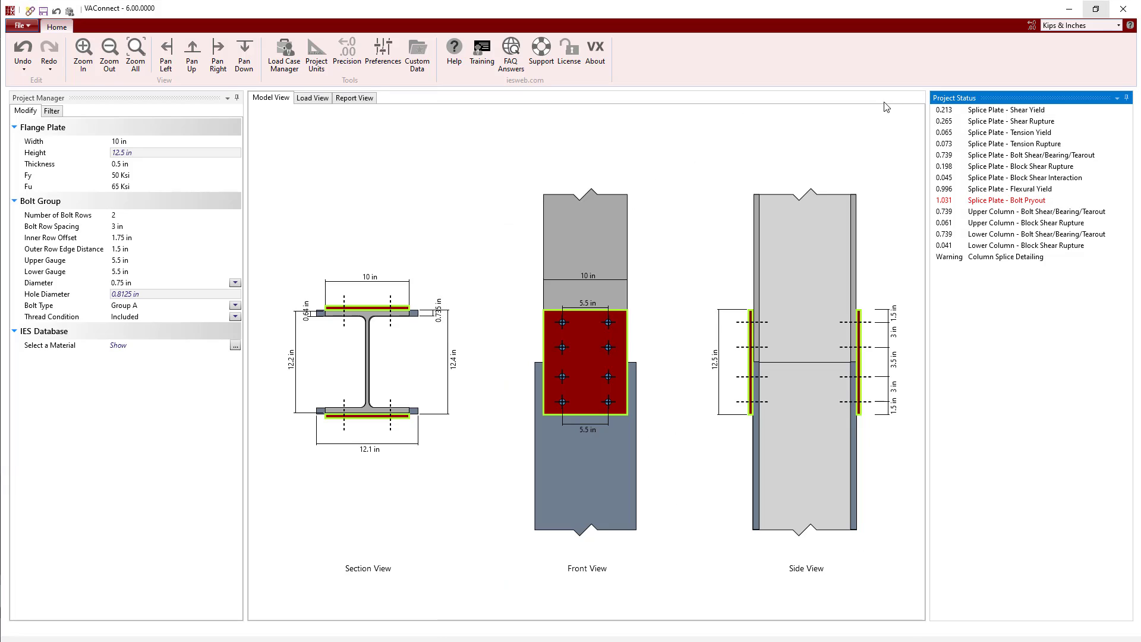
click(23, 69)
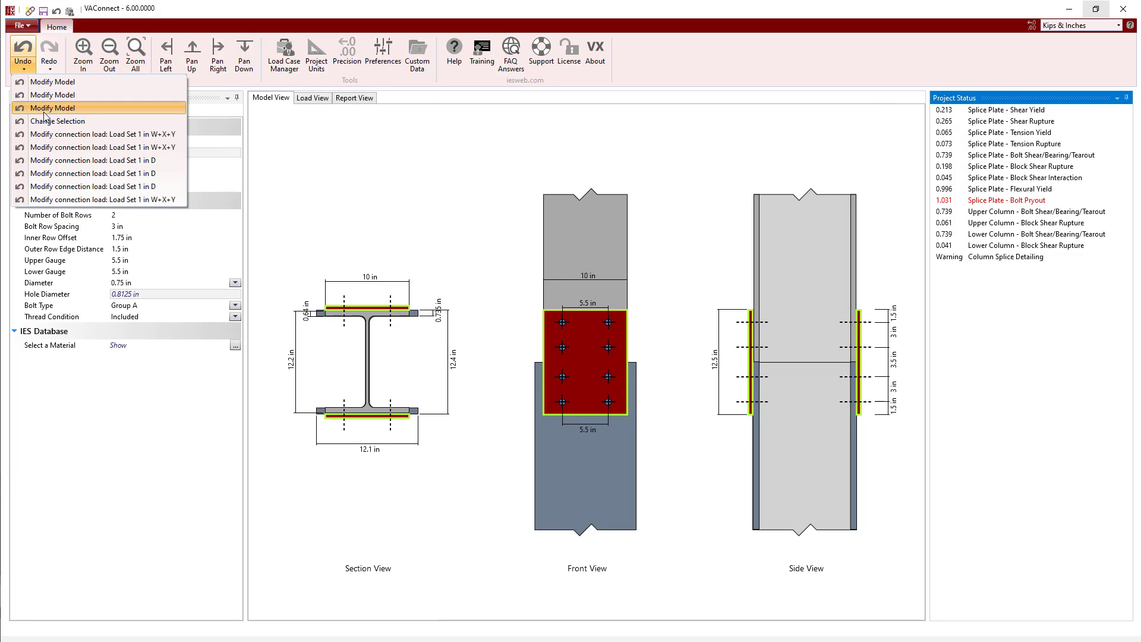
click(57, 96)
double_click(975, 202)
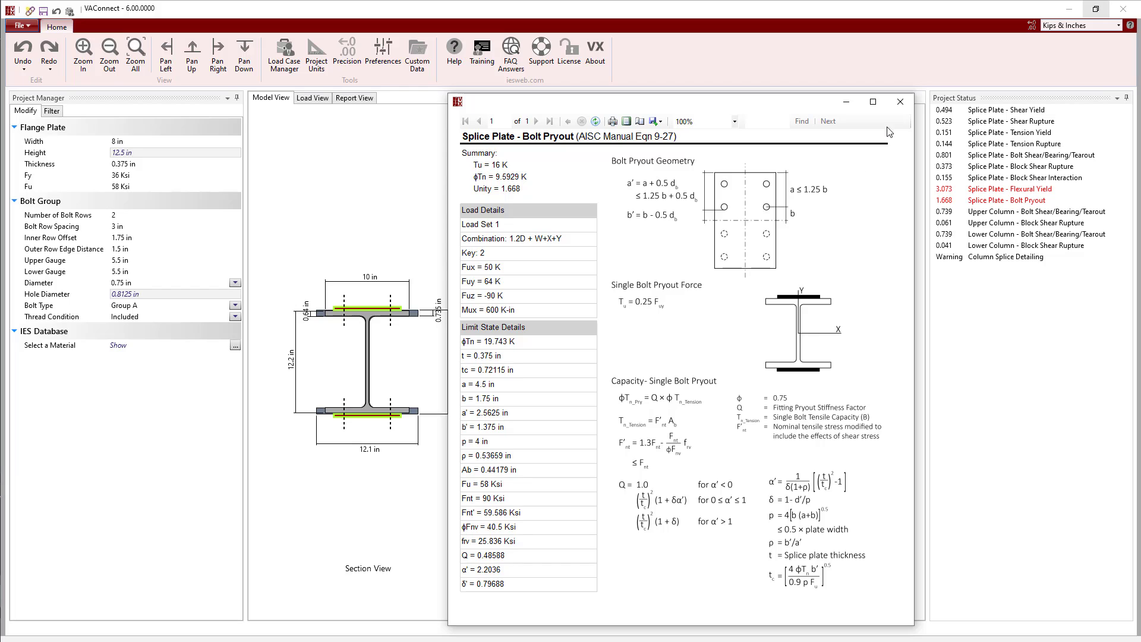
click(900, 101)
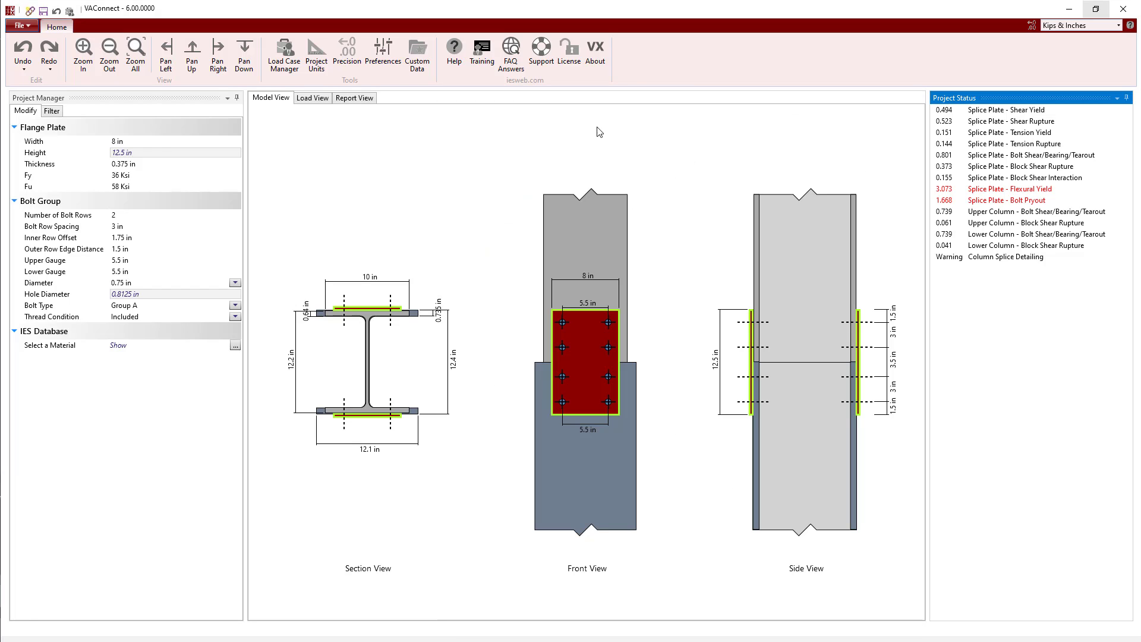
click(51, 67)
click(82, 107)
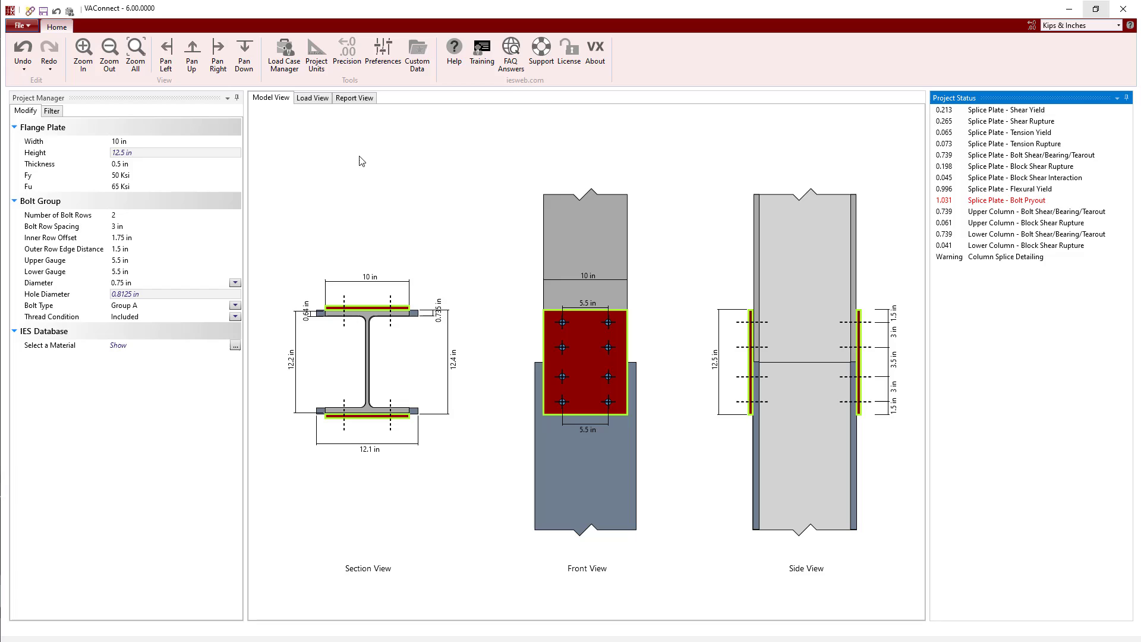
double_click(955, 201)
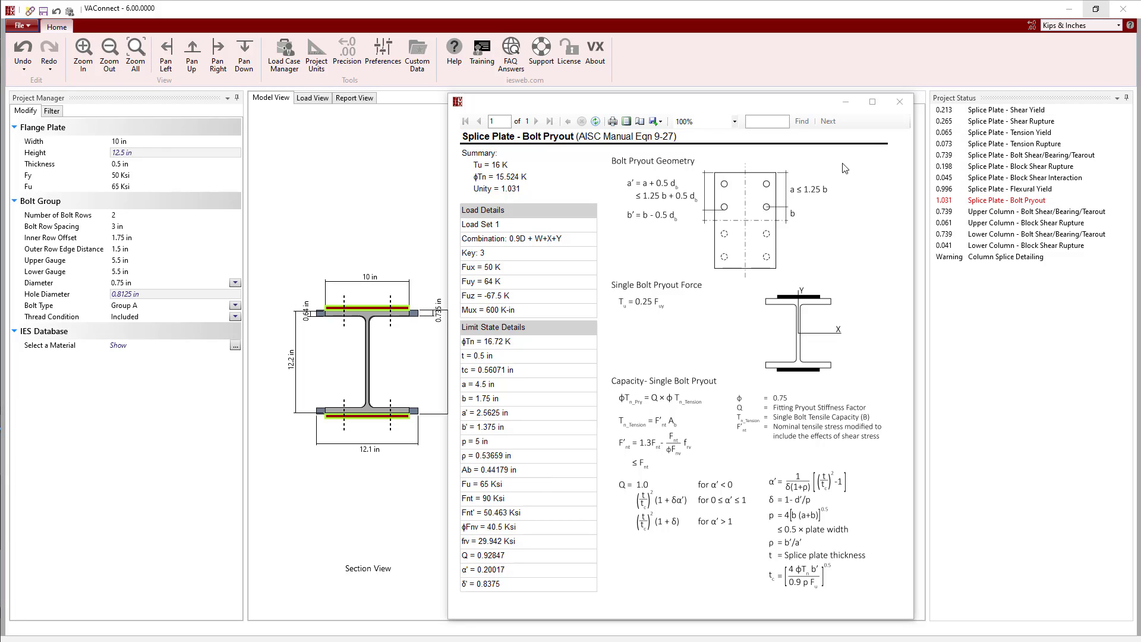
click(899, 102)
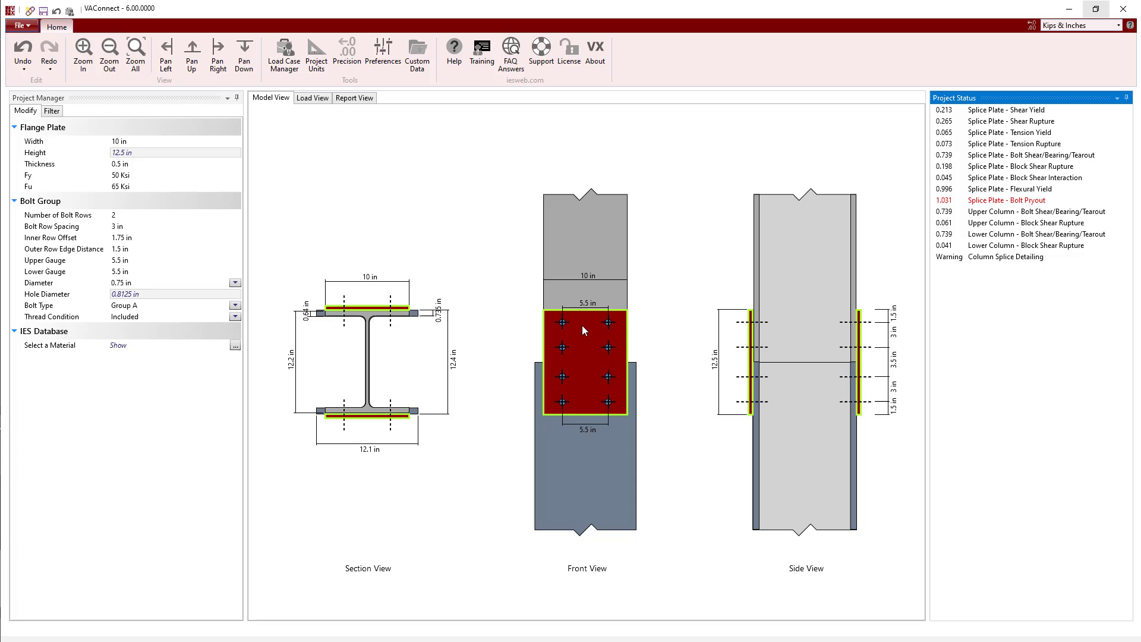
Set upper and lower bolt gauges to 6.5 in and verify Bolt Pryout passes at 0.970.
click(172, 260)
text(6.5)
key(Return)
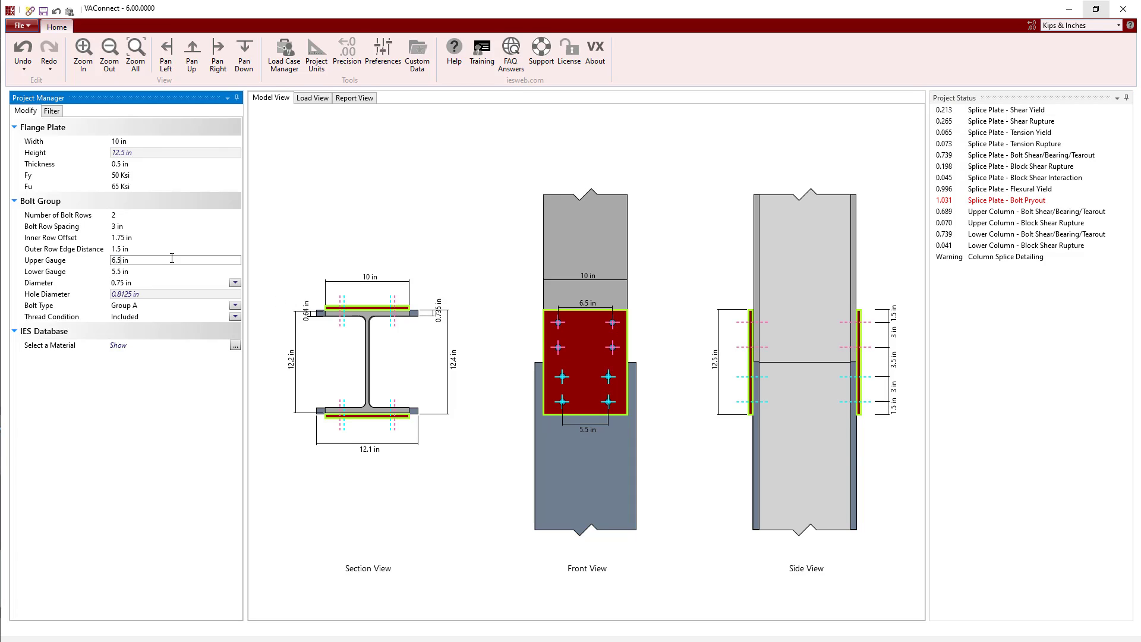
click(107, 271)
text(6.5)
key(Return)
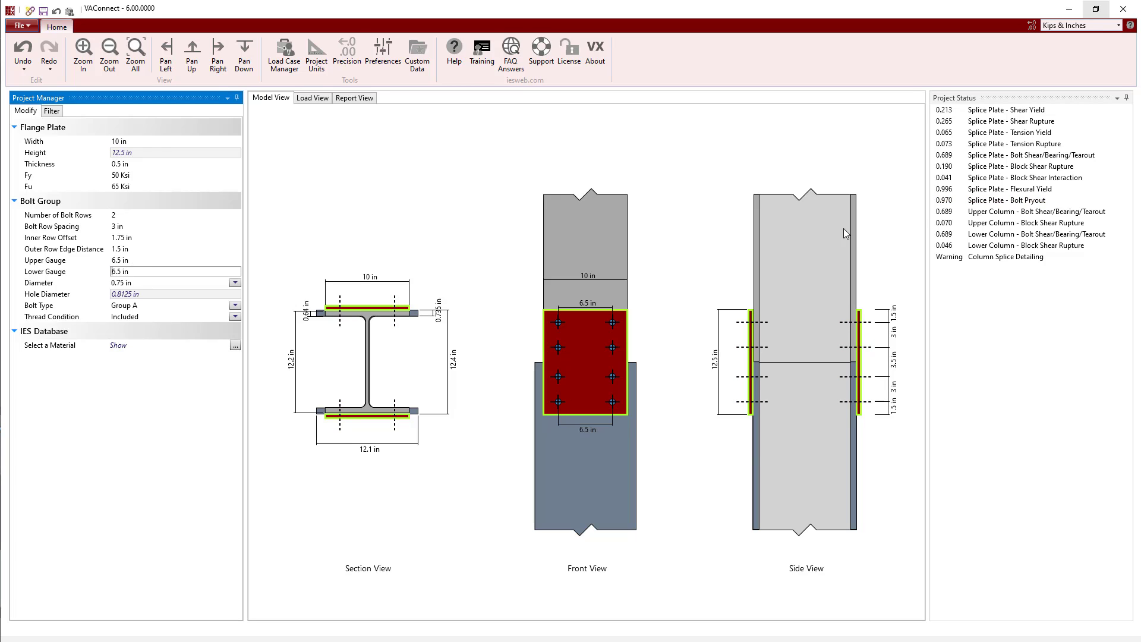
double_click(964, 202)
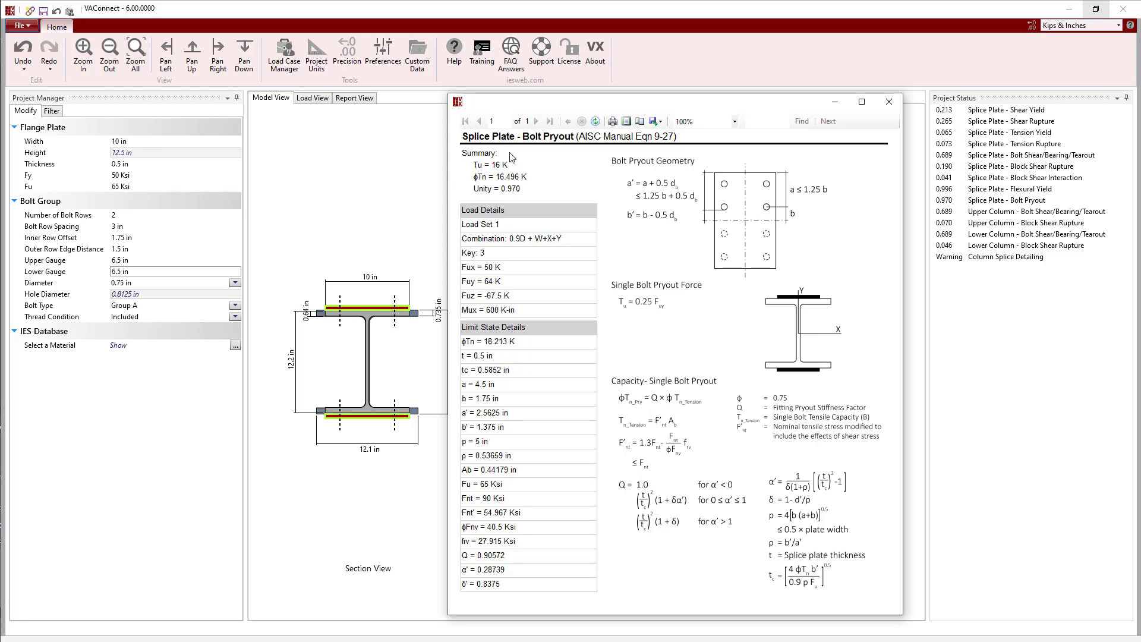
click(889, 102)
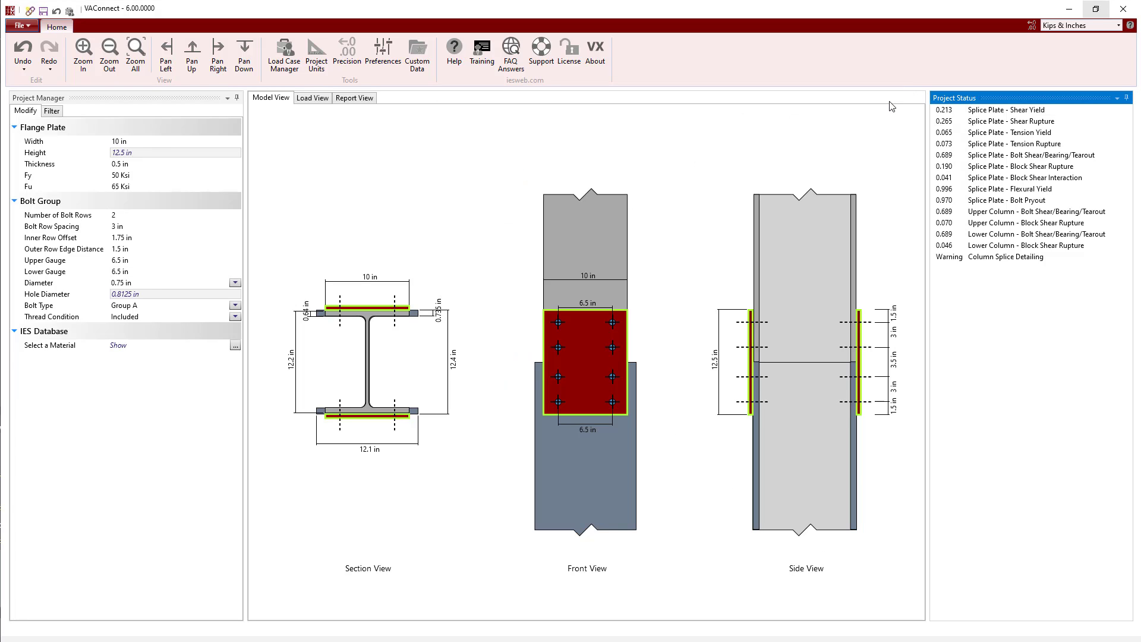
double_click(965, 260)
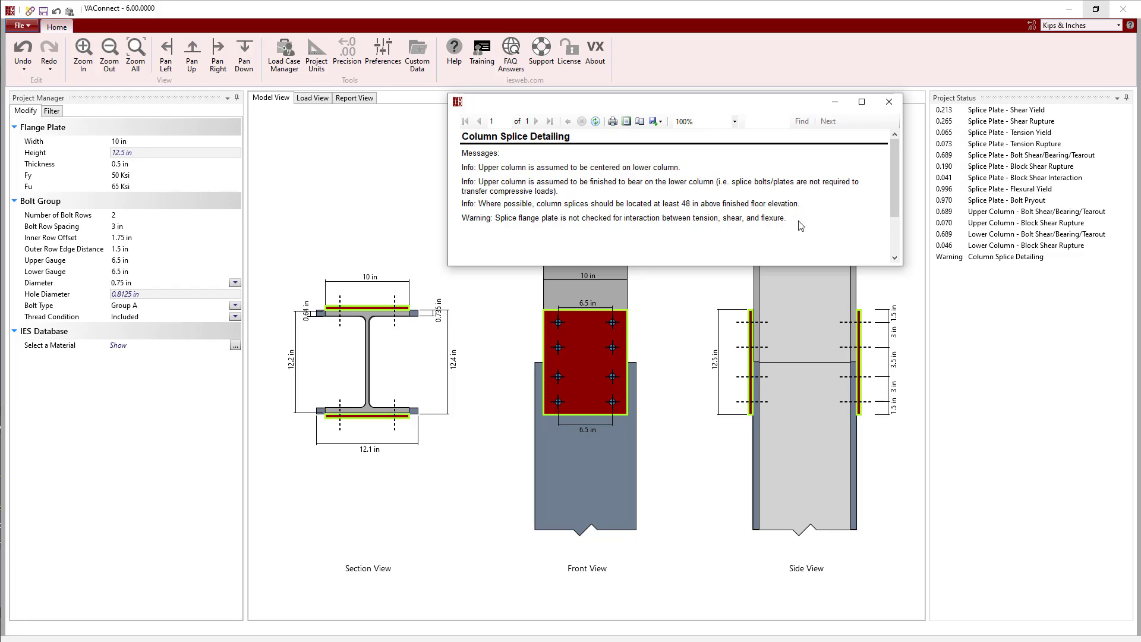
click(889, 102)
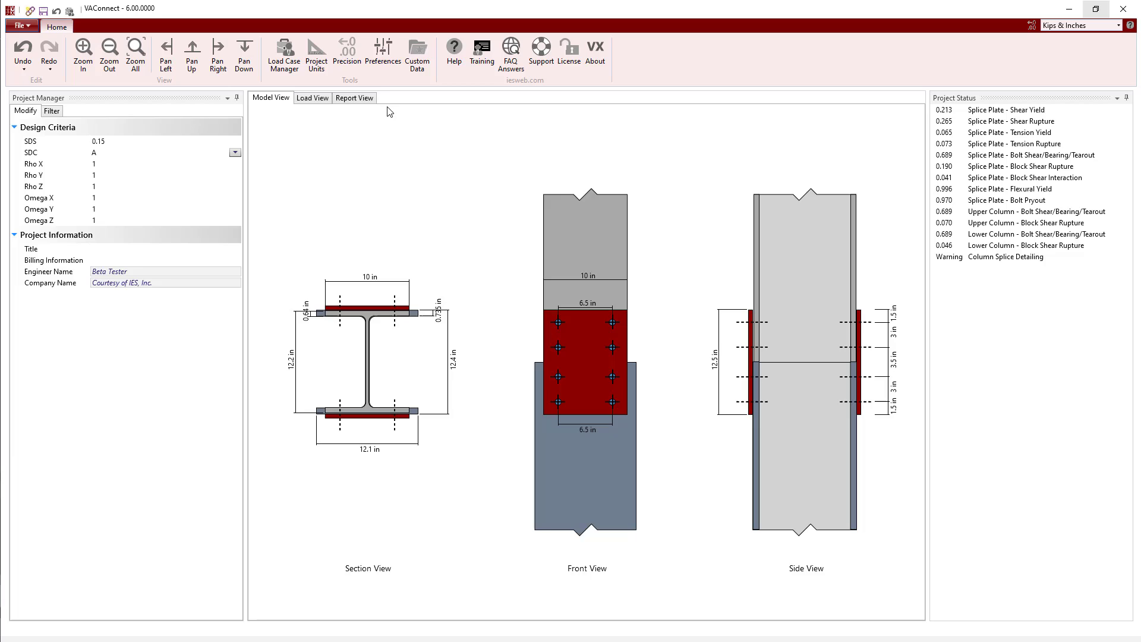
In Report View, swap the Design Summary for the Detailed Reports.
click(354, 98)
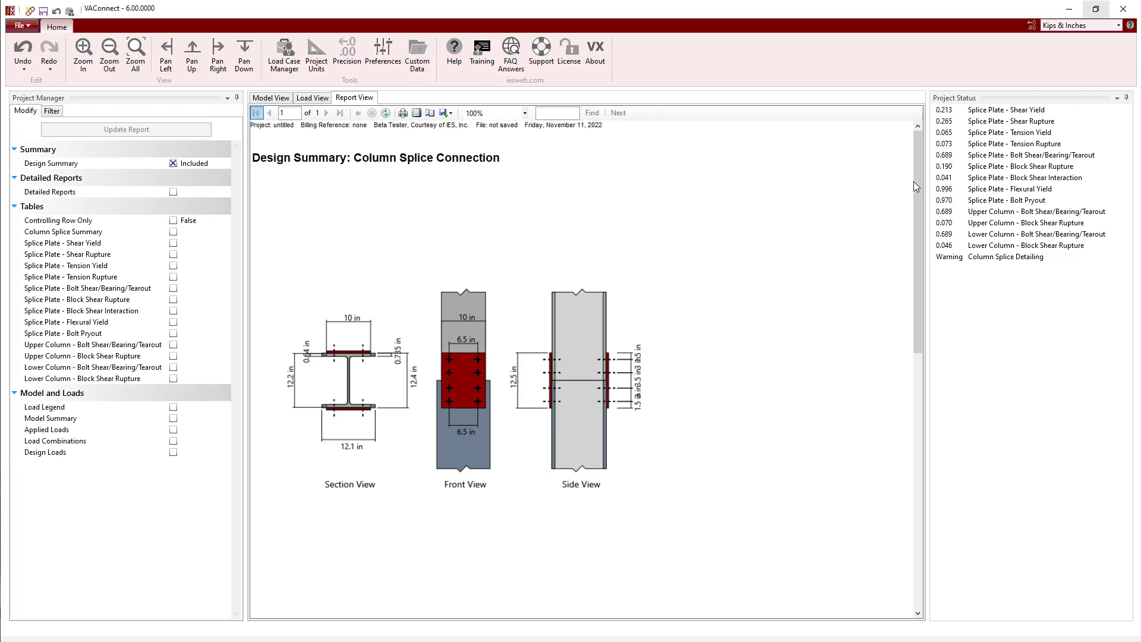
drag(914, 181, 917, 196)
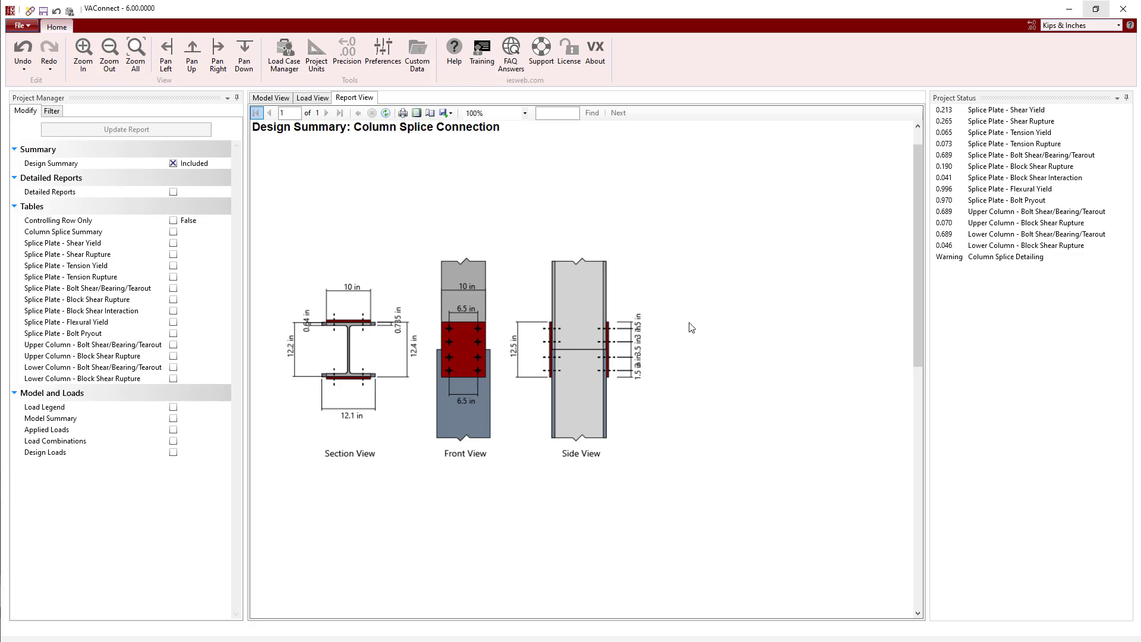
scroll(667, 327, down, 5)
scroll(668, 333, down, 4)
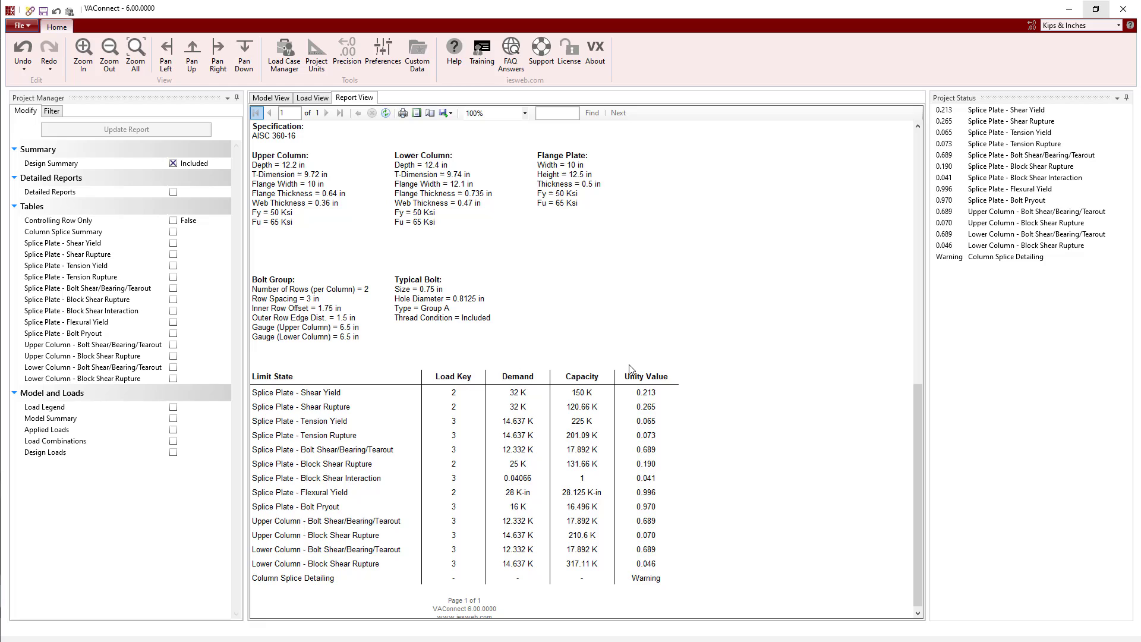
click(173, 163)
click(173, 192)
Regenerate the report with detailed calculations and scroll through the detailed reports.
click(174, 134)
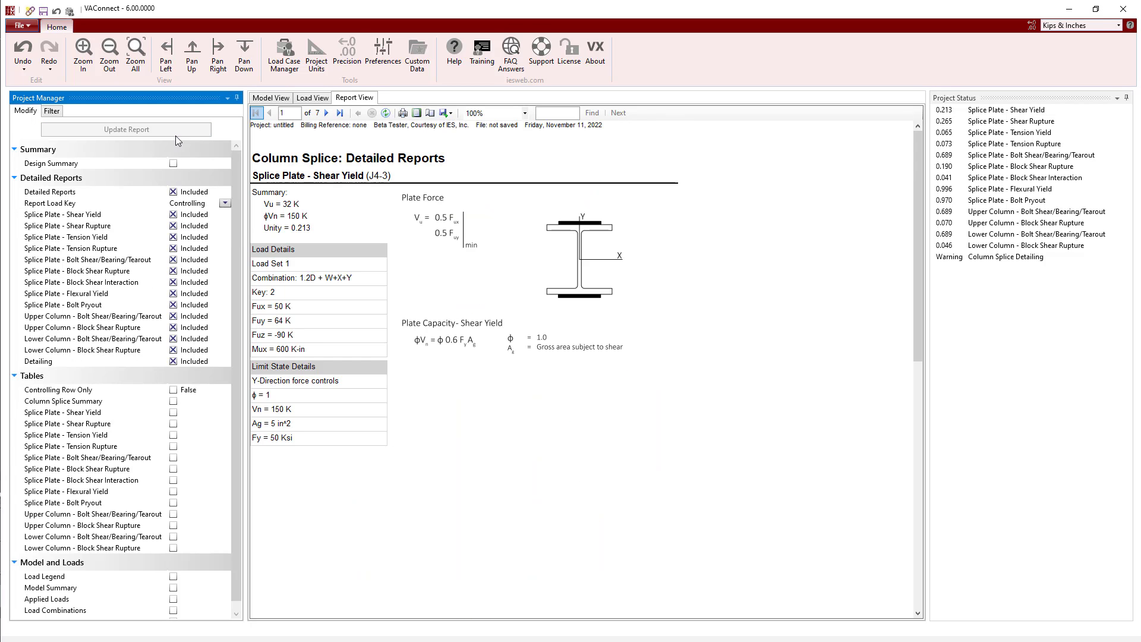
scroll(739, 230, down, 5)
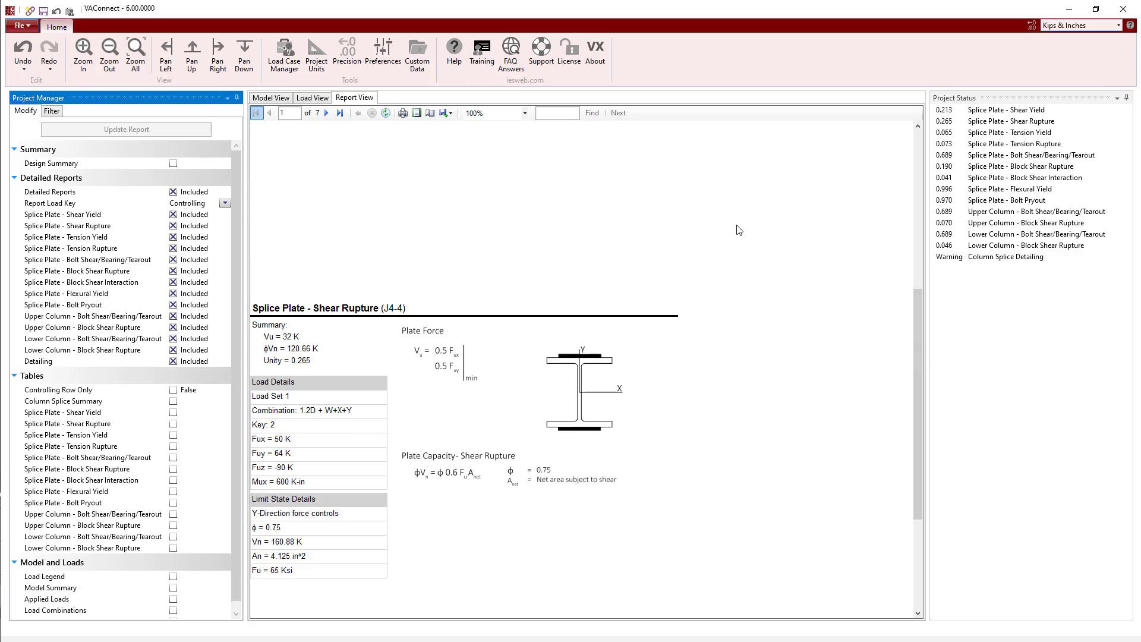
scroll(739, 230, down, 10)
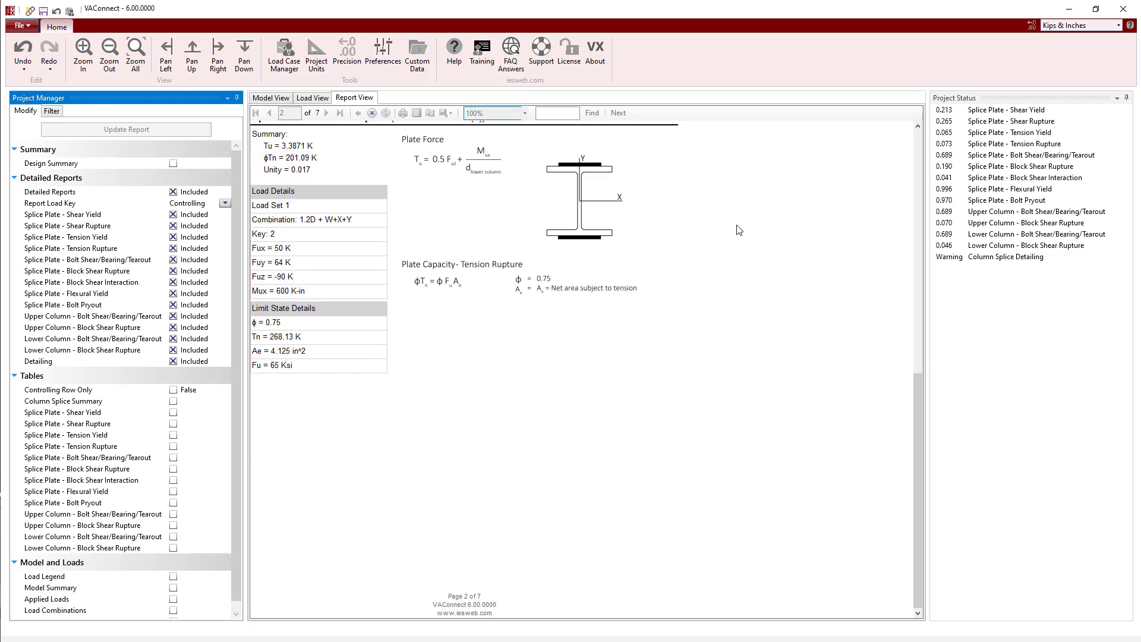
scroll(739, 230, down, 12)
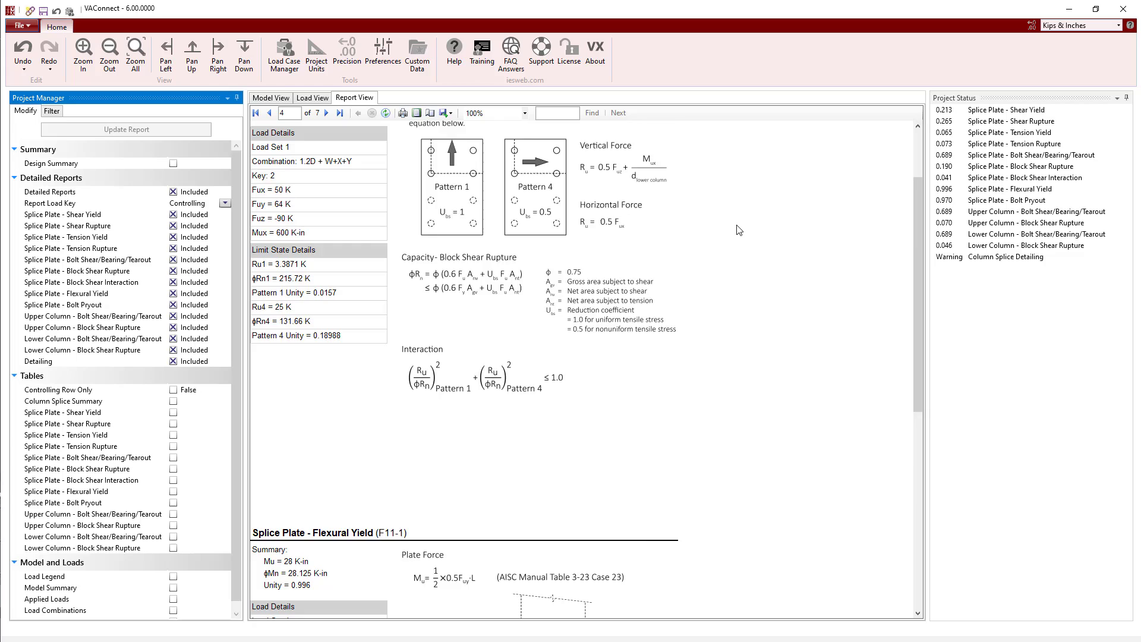
scroll(739, 230, down, 6)
Replace Detailed Reports with the Splice Plate Shear Yield, Shear Rupture and Tension Yield tables, then update the report.
click(173, 192)
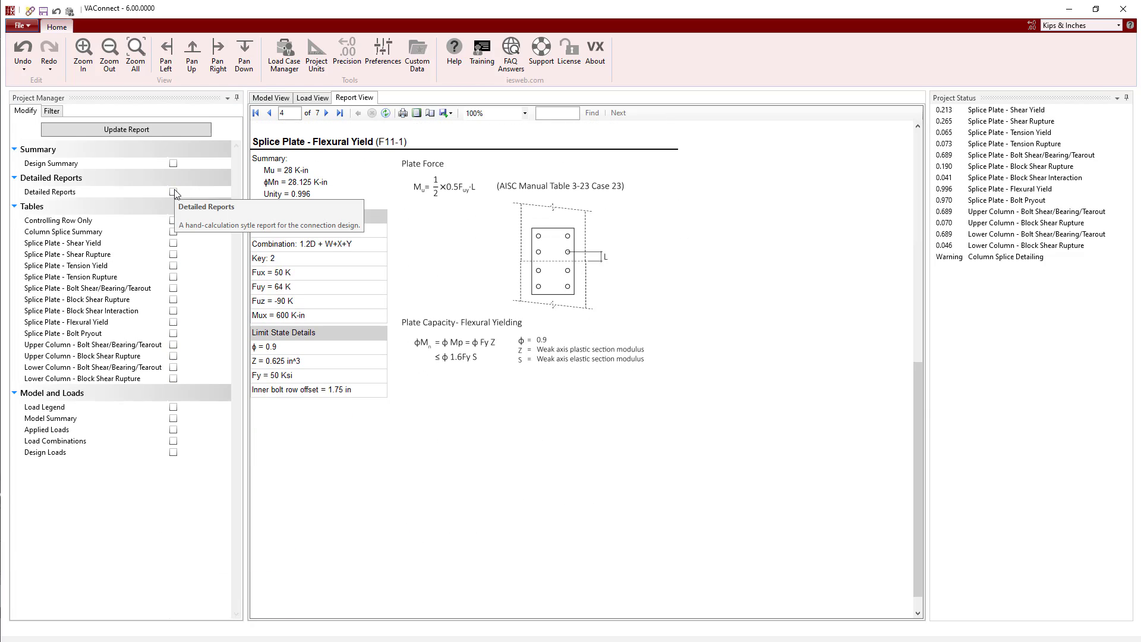
click(173, 243)
click(173, 253)
click(173, 265)
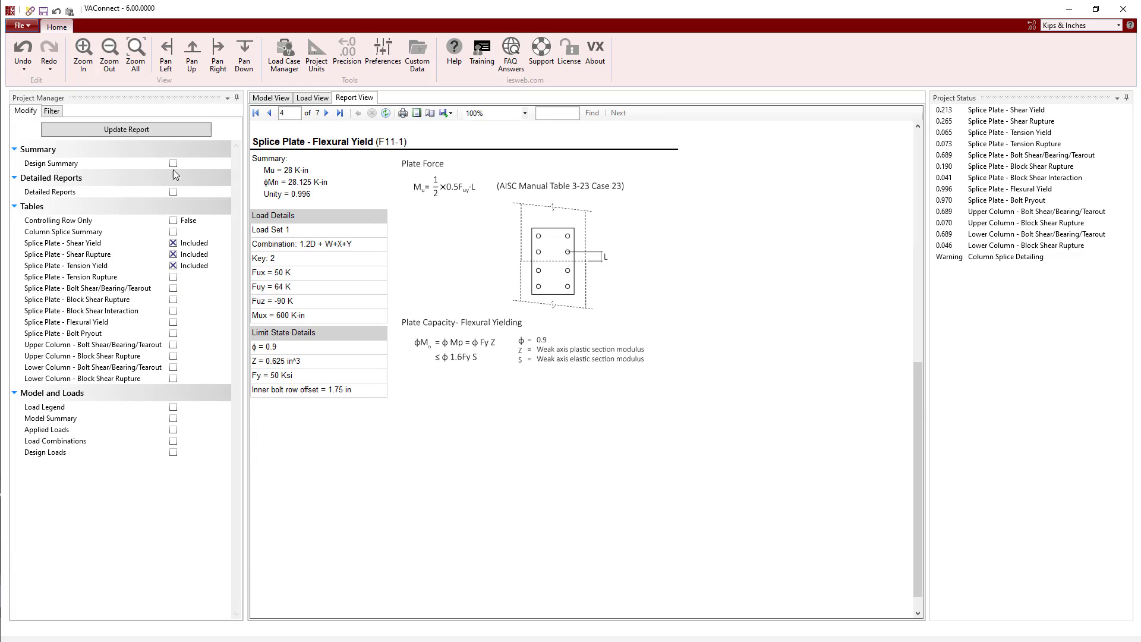
click(160, 130)
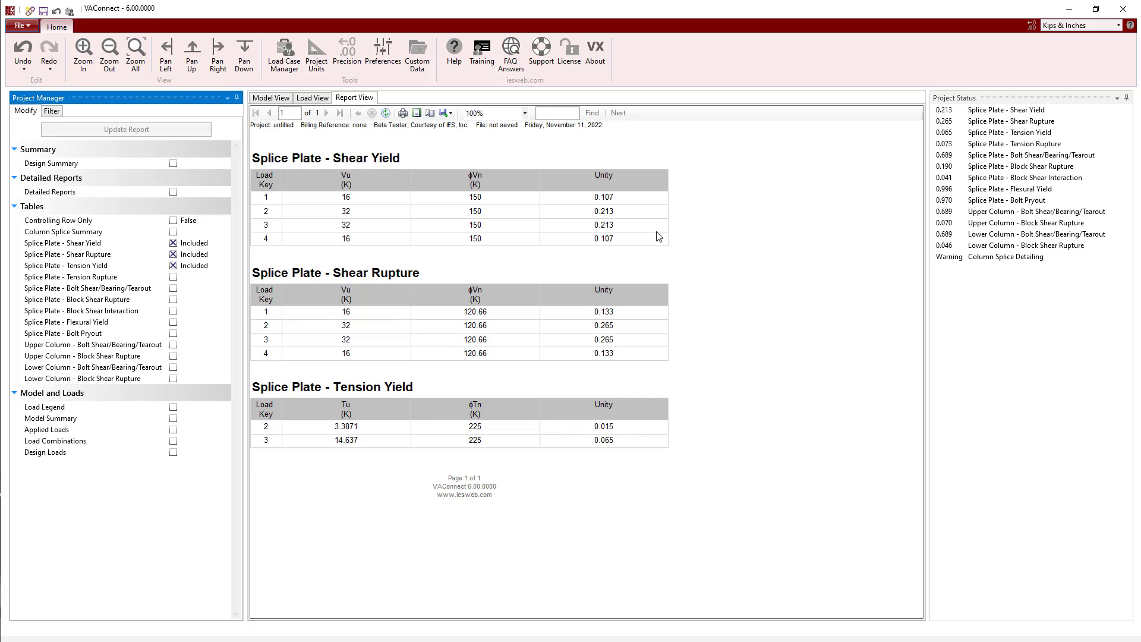